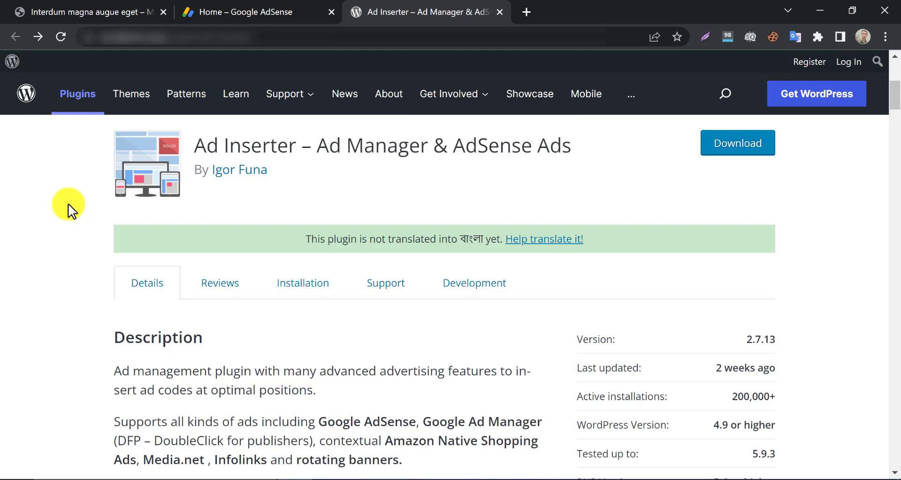
- Read through the page and highlight its list of supported ad networks
scroll(111, 220, up, 3)
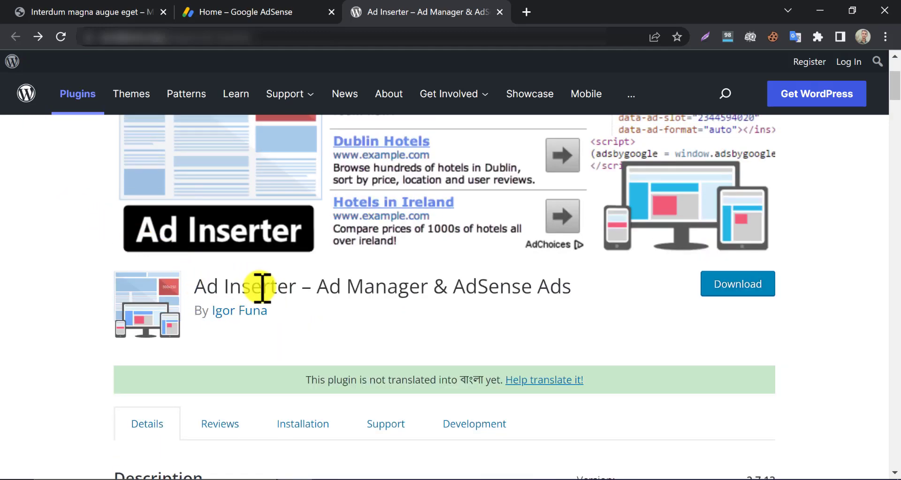
scroll(357, 298, down, 7)
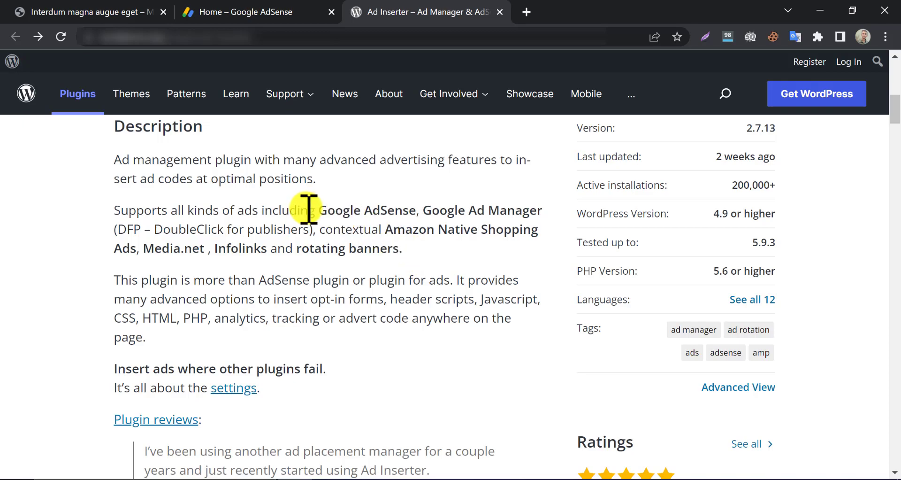
mouse_move(320, 209)
mouse_down()
mouse_move(530, 216)
mouse_move(516, 250)
mouse_up()
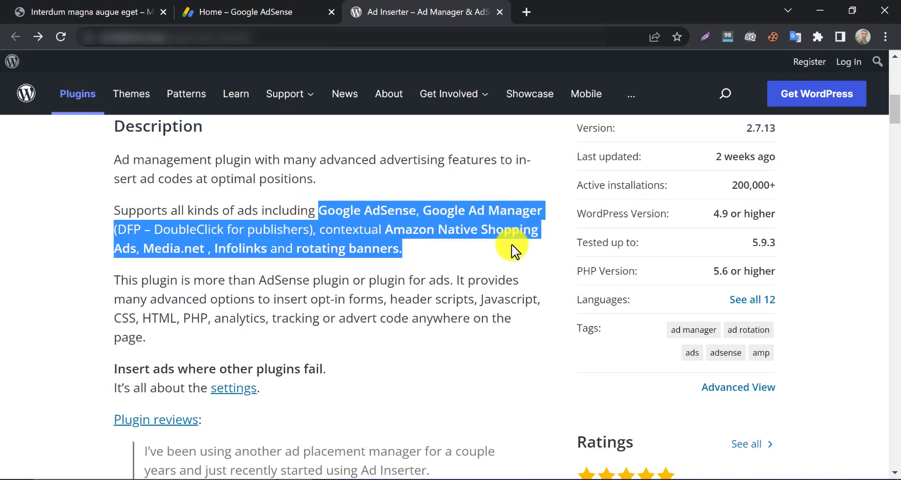
click(441, 246)
scroll(461, 329, down, 3)
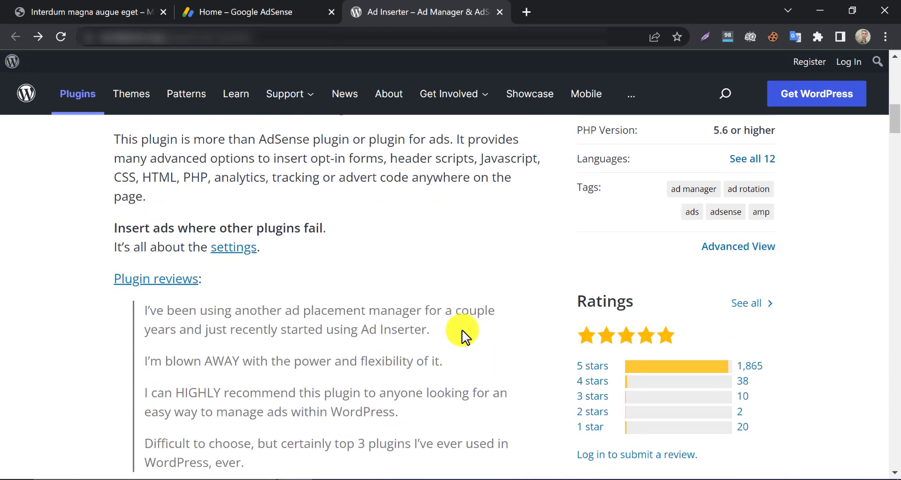
scroll(461, 329, down, 4)
scroll(516, 328, up, 3)
scroll(522, 345, up, 4)
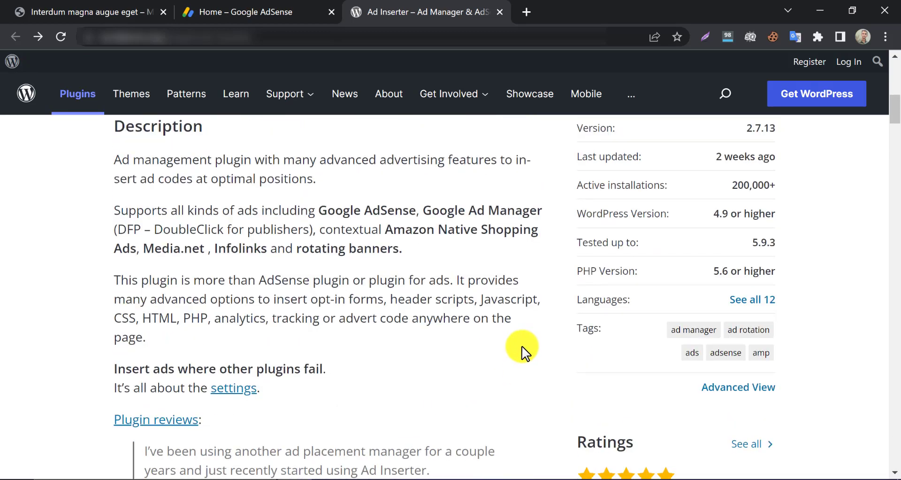
scroll(522, 345, up, 2)
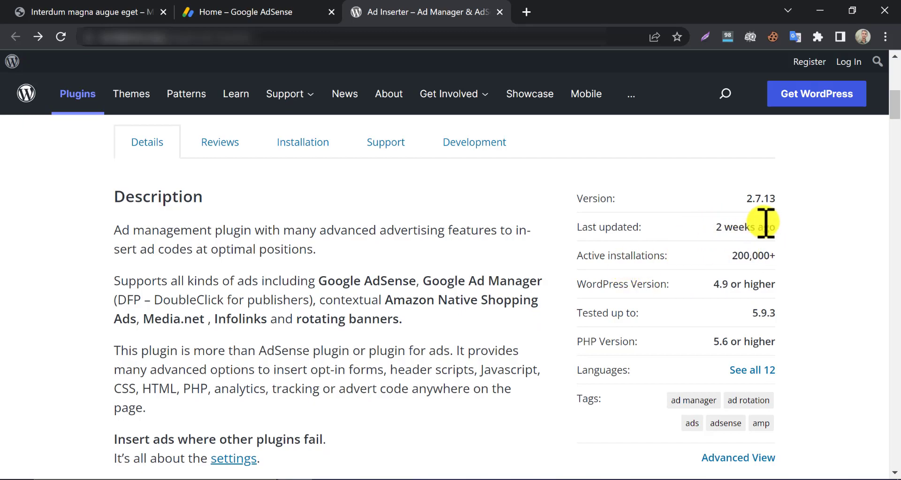
scroll(753, 238, down, 5)
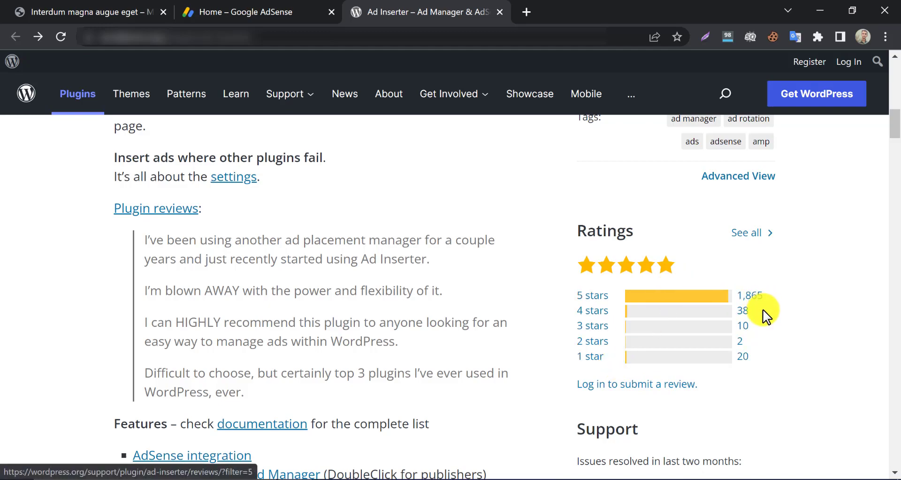
scroll(657, 366, down, 3)
scroll(402, 342, down, 5)
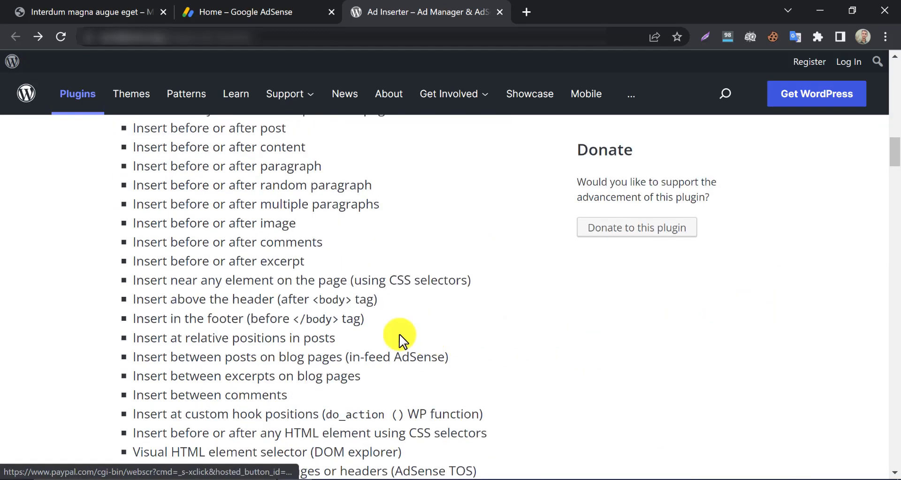
scroll(311, 315, down, 7)
scroll(312, 316, up, 5)
scroll(312, 316, up, 5)
scroll(310, 315, up, 1)
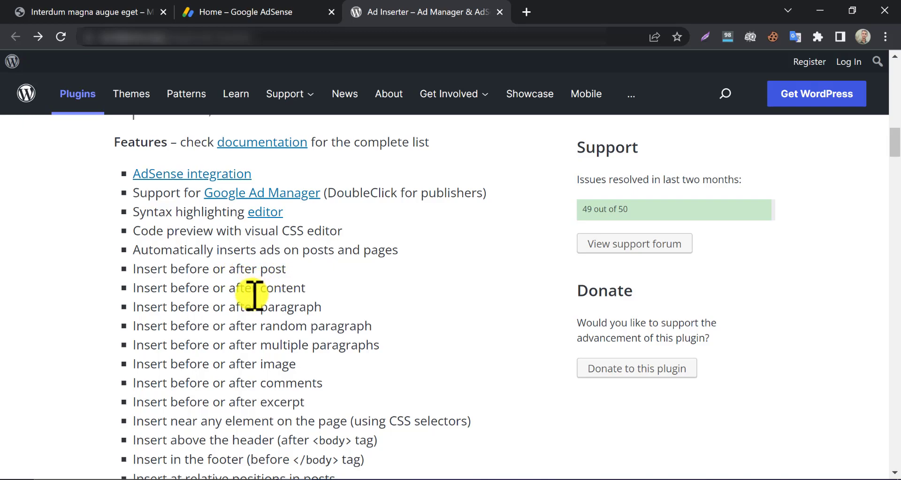
- Go from the blog post to the homepage, then to the My Blog admin Dashboard
click(121, 10)
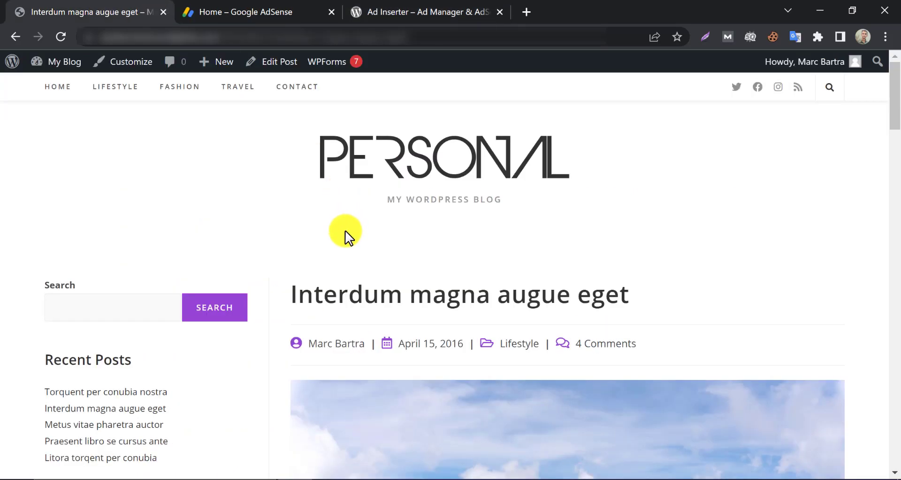
scroll(404, 230, down, 5)
scroll(406, 225, down, 5)
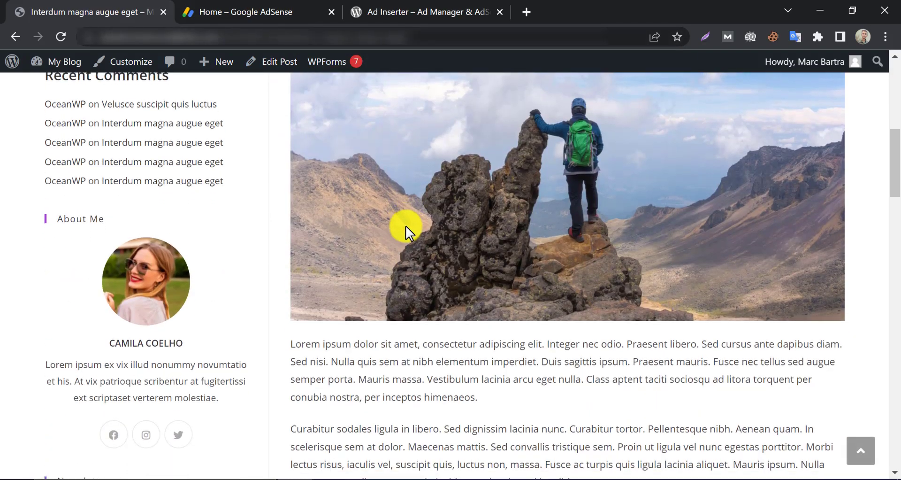
scroll(394, 221, up, 1)
click(15, 36)
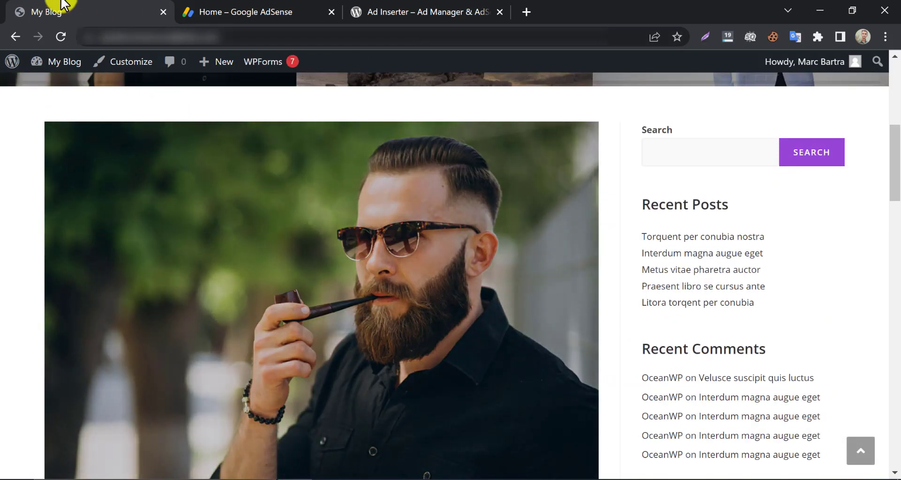
mouse_move(58, 61)
click(55, 88)
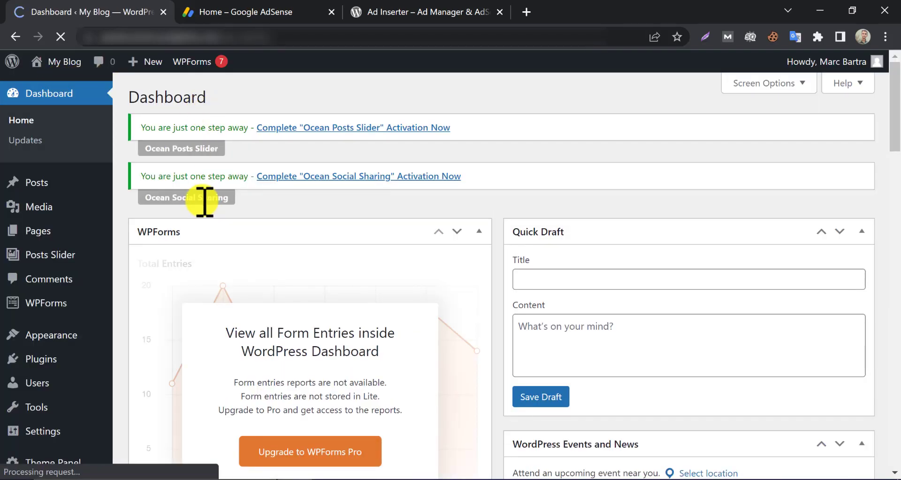
scroll(204, 204, down, 3)
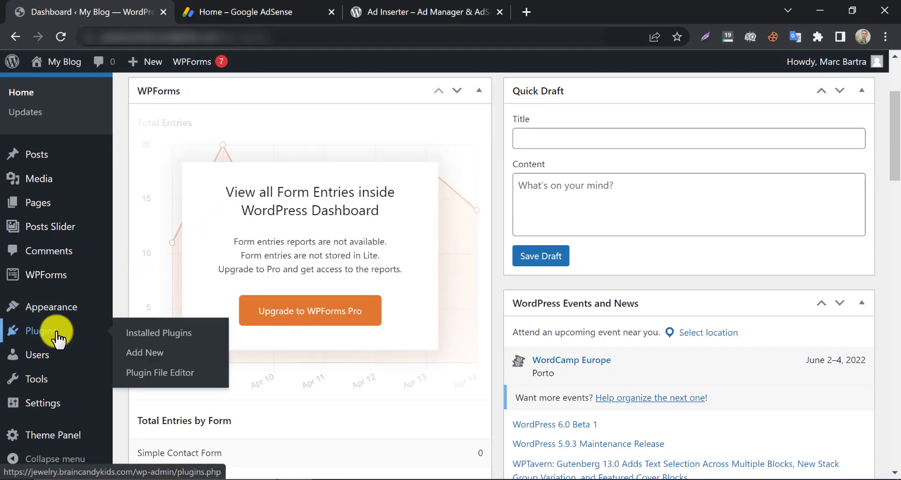
- Search Add Plugins for 'ad inse' and install Ad Inserter – Ad Manager & AdSense Ads
click(142, 354)
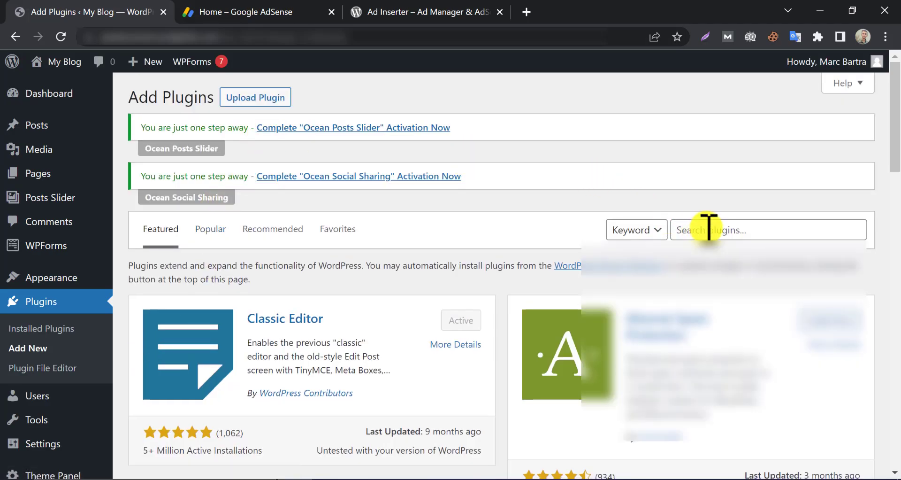
click(709, 229)
text(ad)
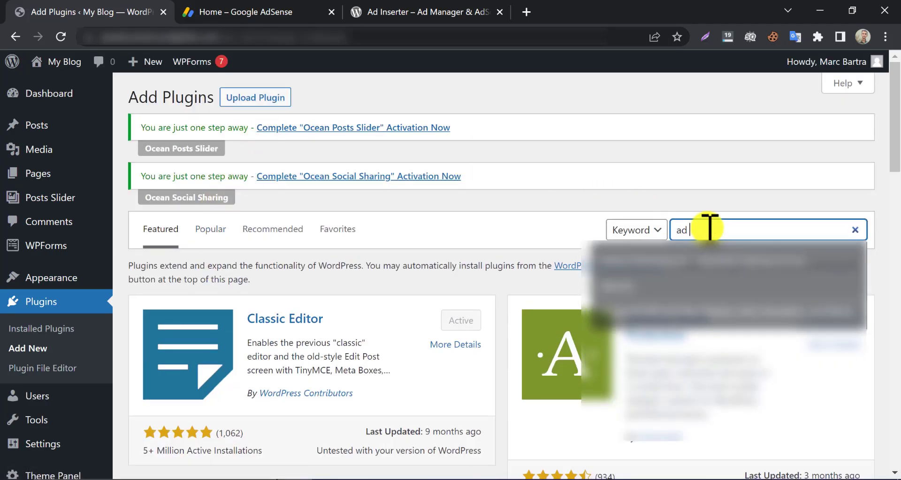
text( inserter)
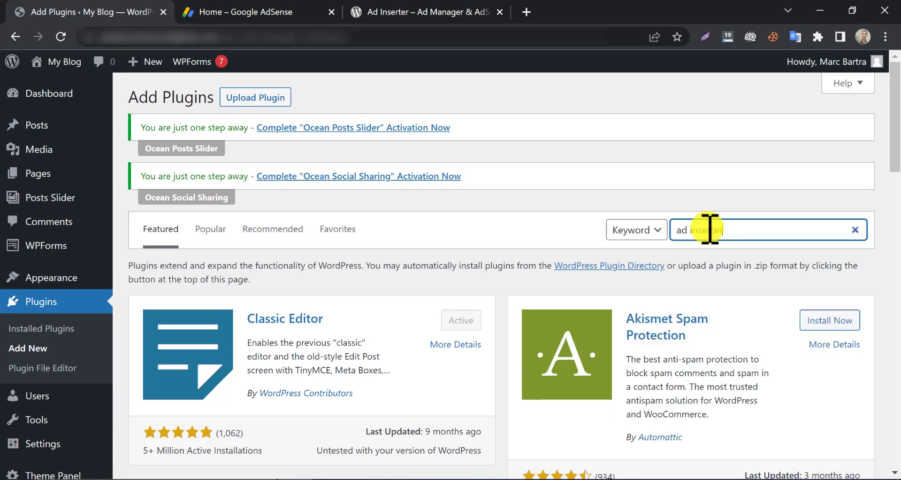
scroll(281, 263, up, 2)
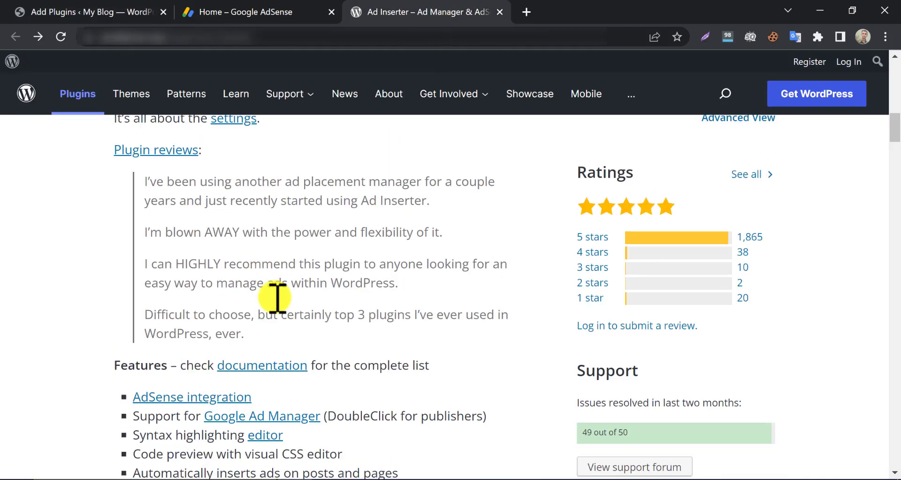
scroll(253, 310, up, 10)
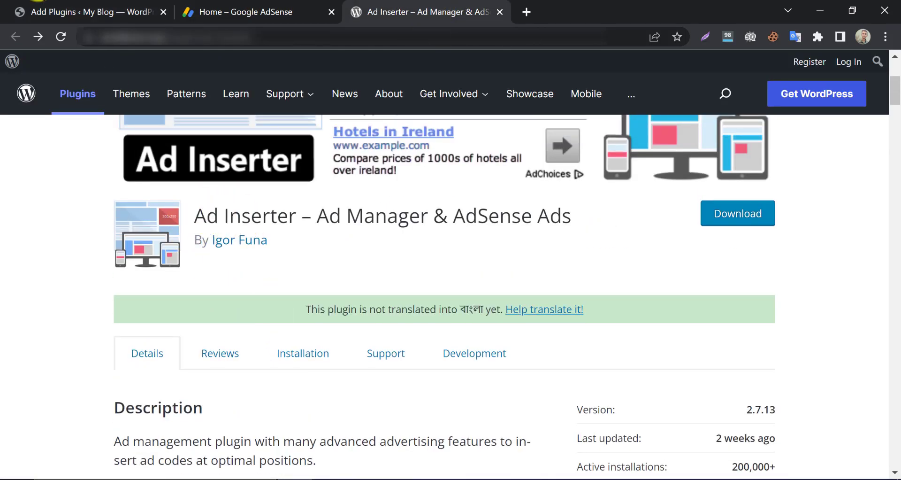
click(90, 4)
scroll(319, 329, down, 2)
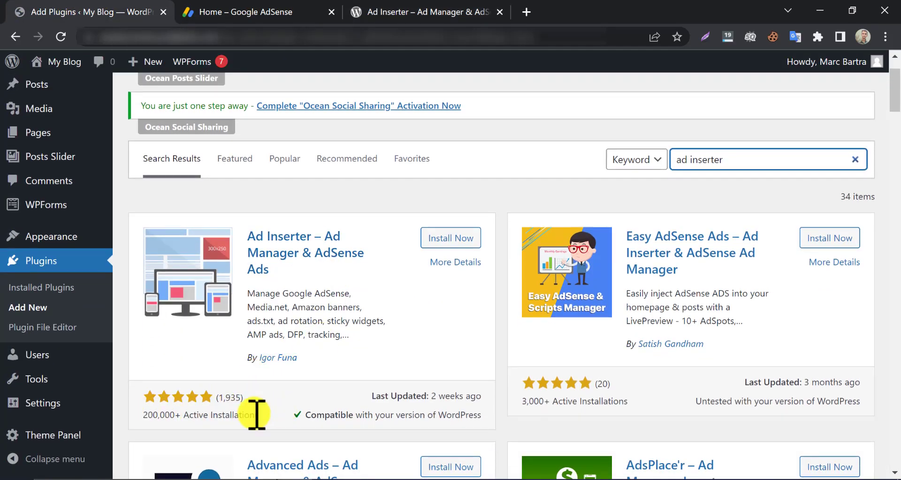
click(475, 239)
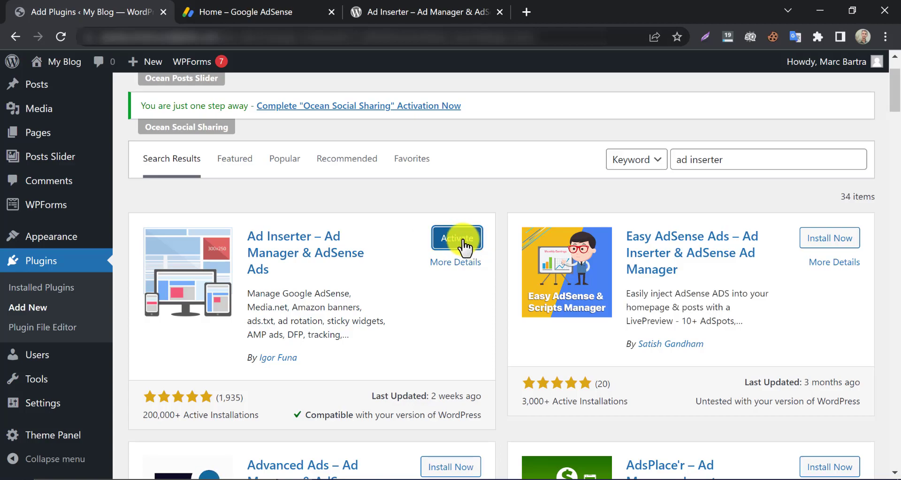
- Activate Ad Inserter and confirm it is listed among the active installed plugins
click(479, 249)
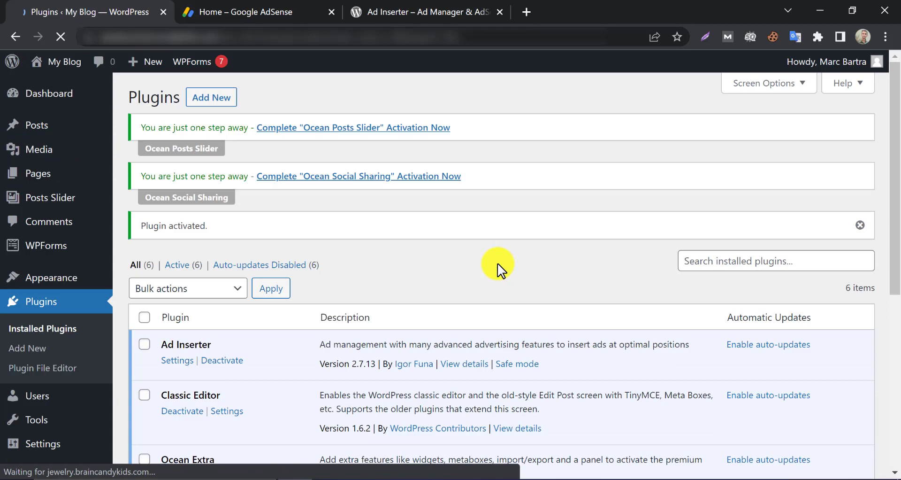
scroll(499, 263, down, 5)
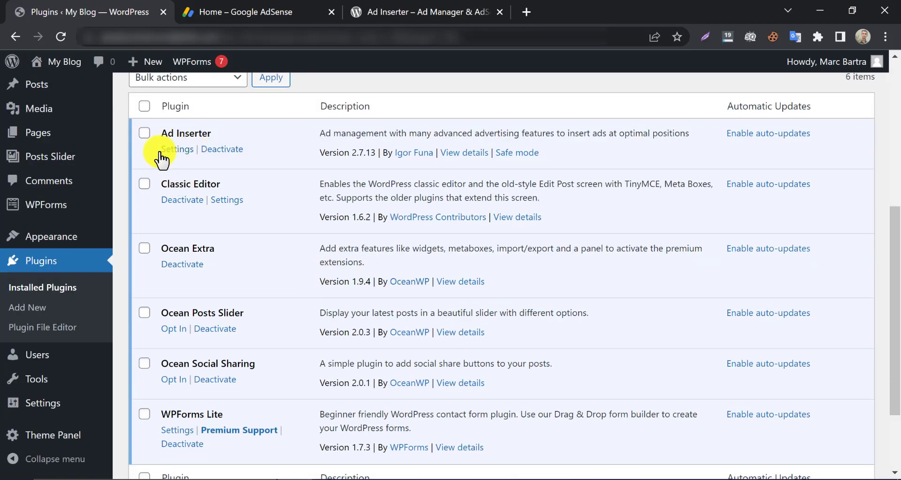
scroll(197, 216, down, 3)
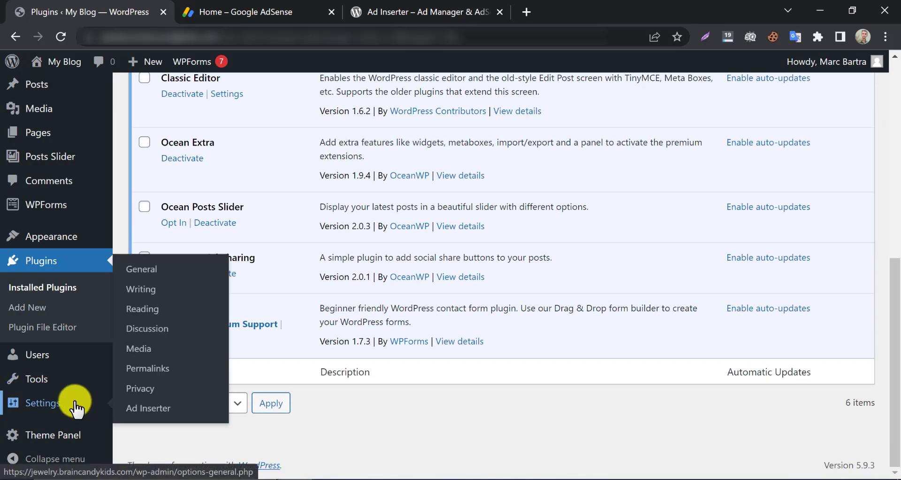
- Open the Ad Inserter settings page and decline its usage tracking request
click(141, 412)
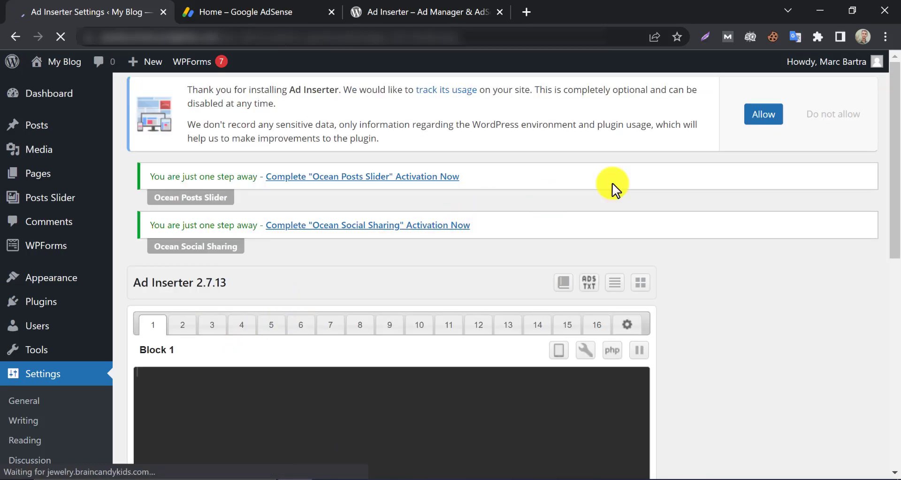
click(837, 119)
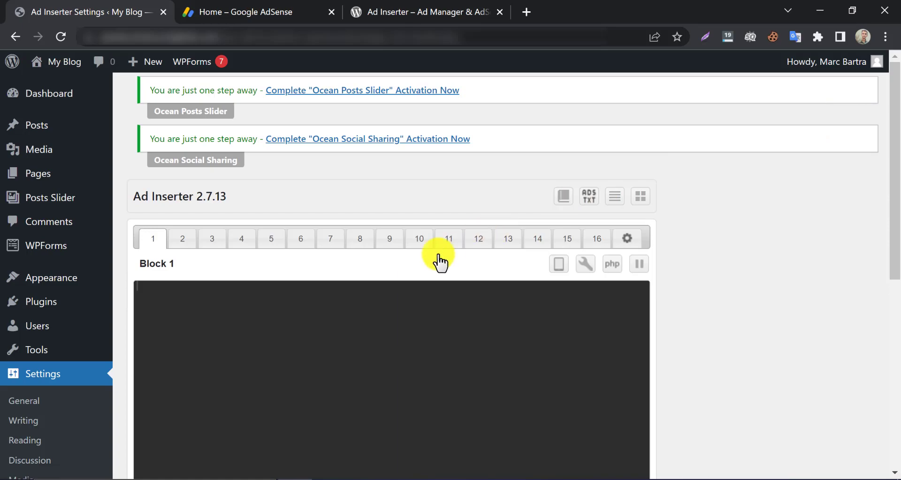
scroll(348, 306, down, 5)
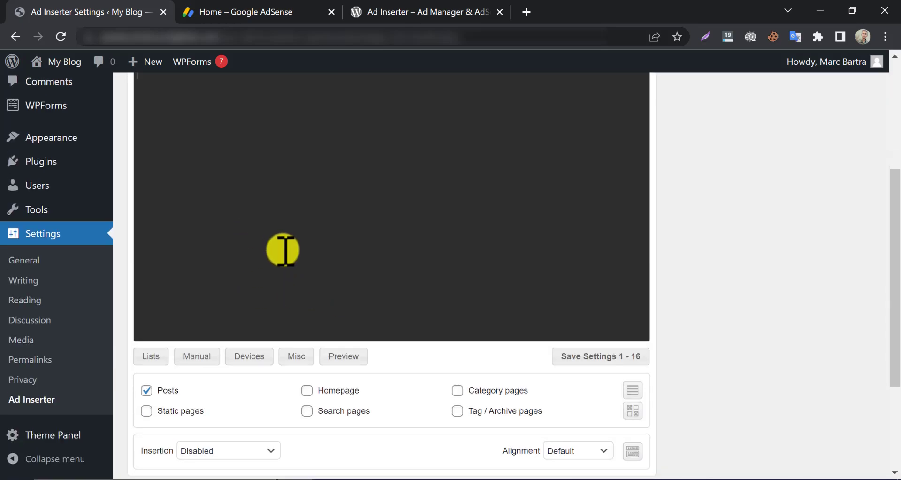
scroll(282, 249, up, 5)
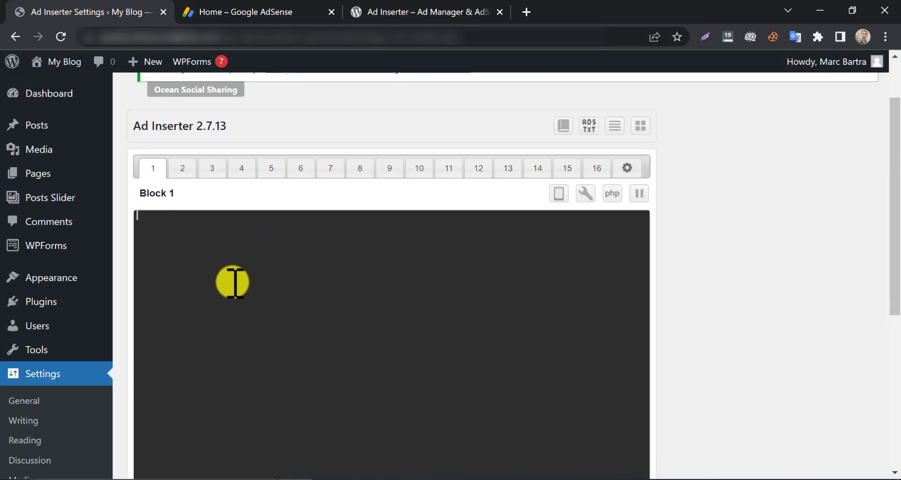
- Type test characters into the Block 1 code box, then delete them
text(gggggggggggg)
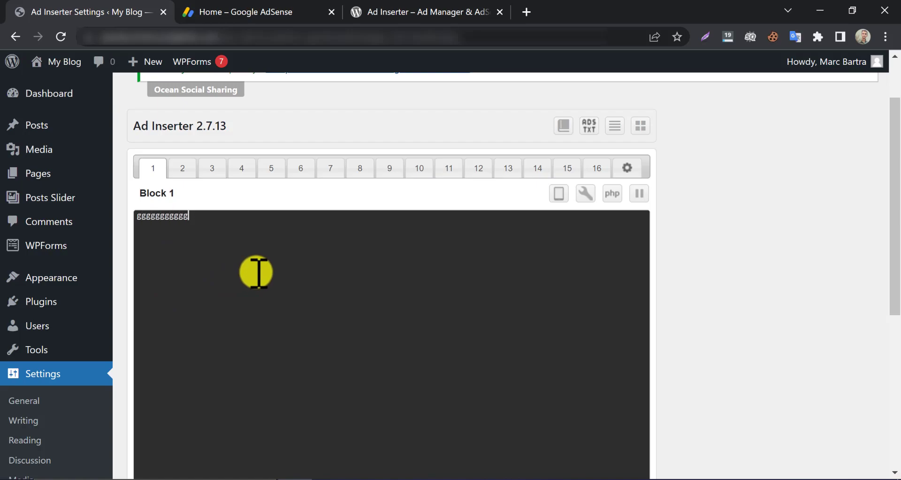
key(BackSpace)
key(BackSpace)
key(BackSpace)
scroll(255, 270, down, 1)
scroll(253, 271, down, 5)
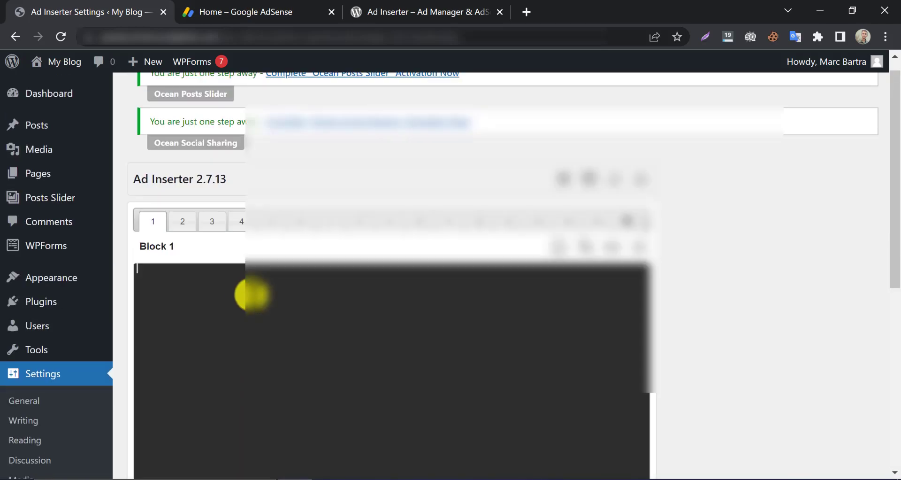
- In the AdSense tab, show the Ads overview listed by ad unit
click(299, 9)
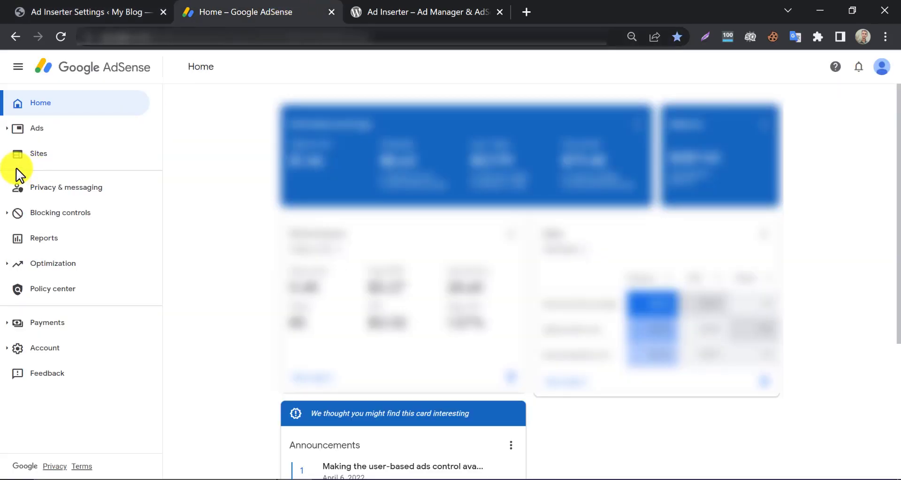
click(47, 133)
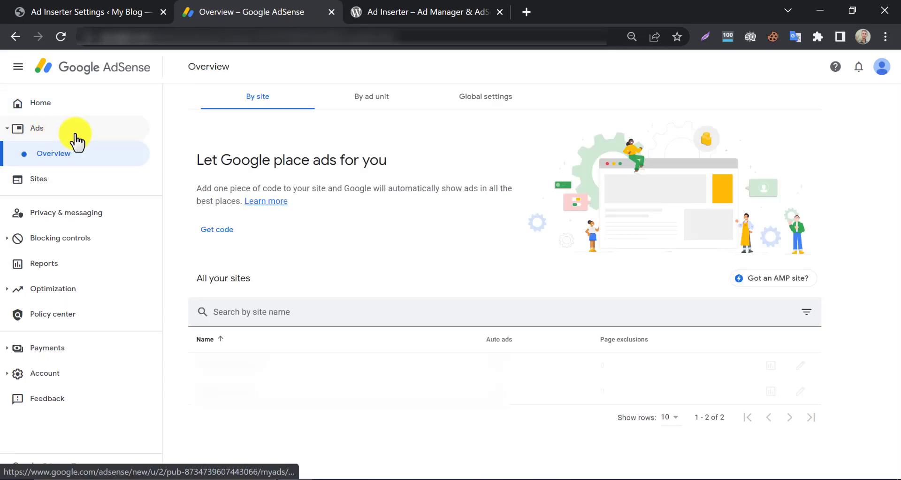
click(372, 102)
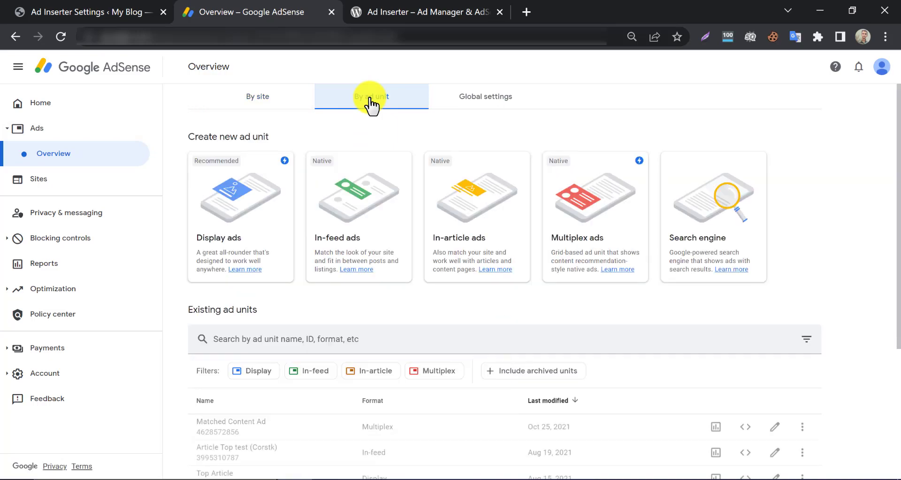
- Start a display ad unit, preview its square, horizontal and vertical shapes, and name it 'test 1'
click(238, 215)
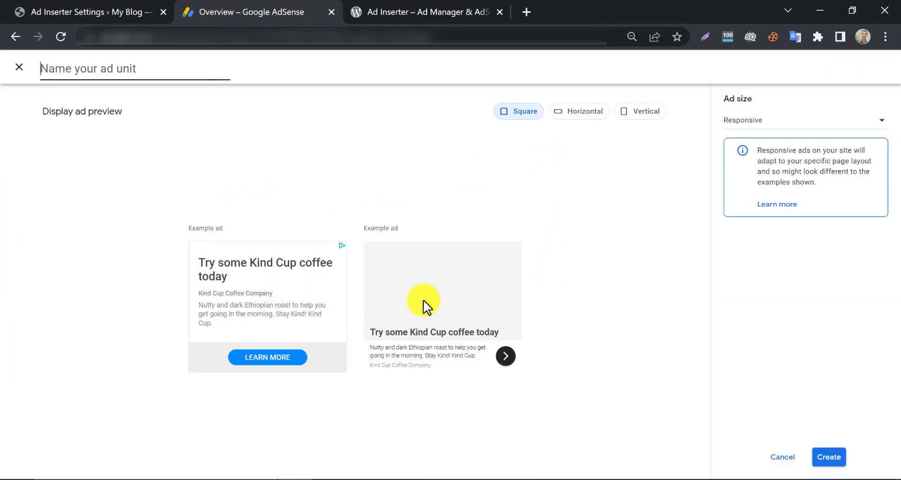
click(562, 121)
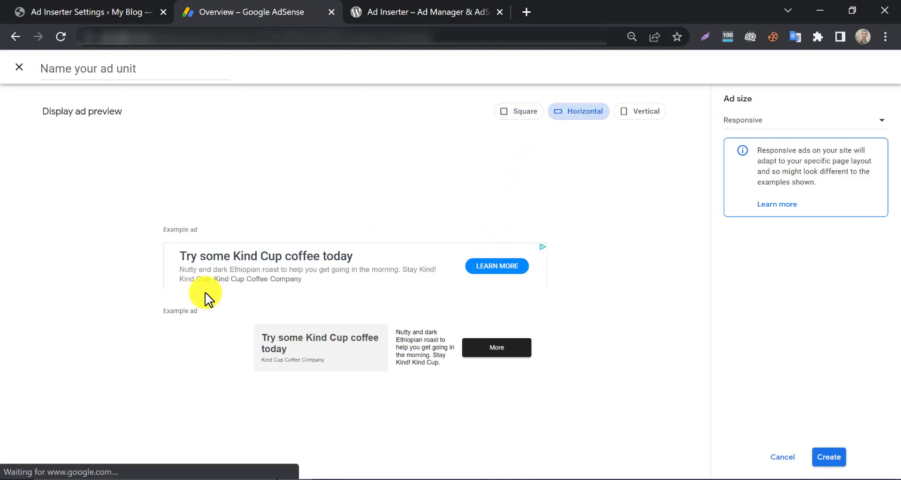
click(648, 112)
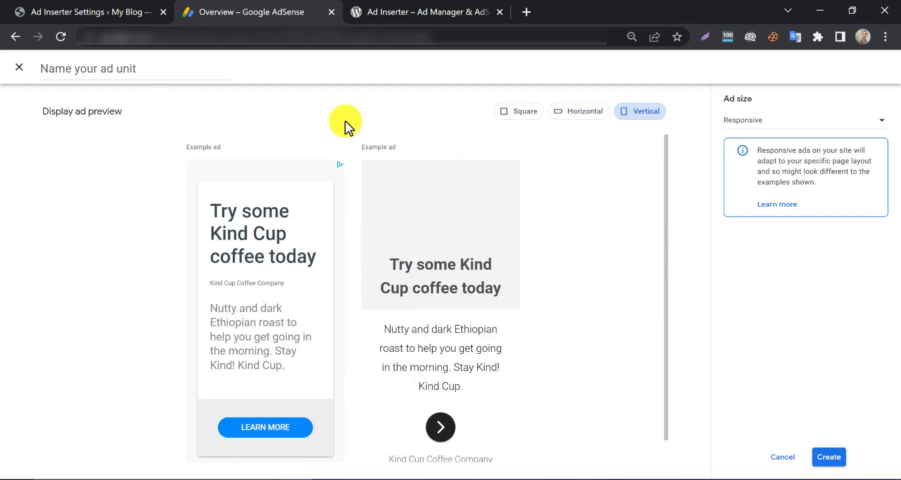
click(521, 114)
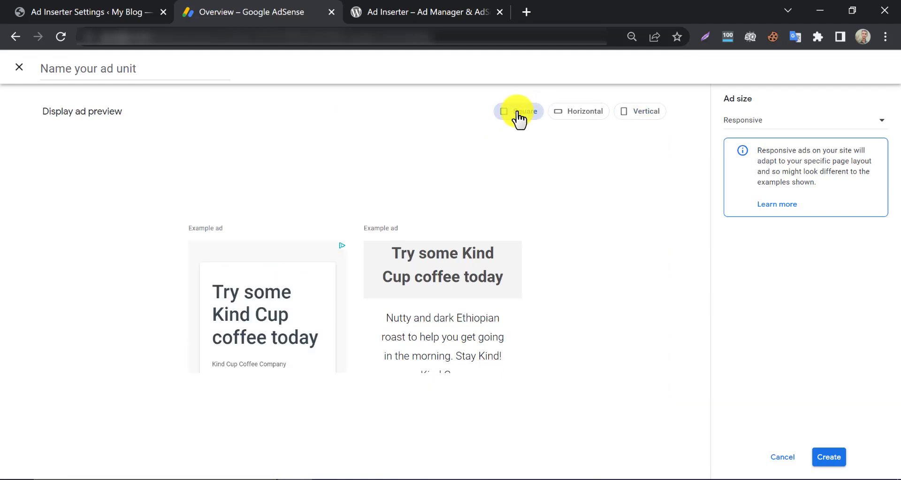
click(568, 117)
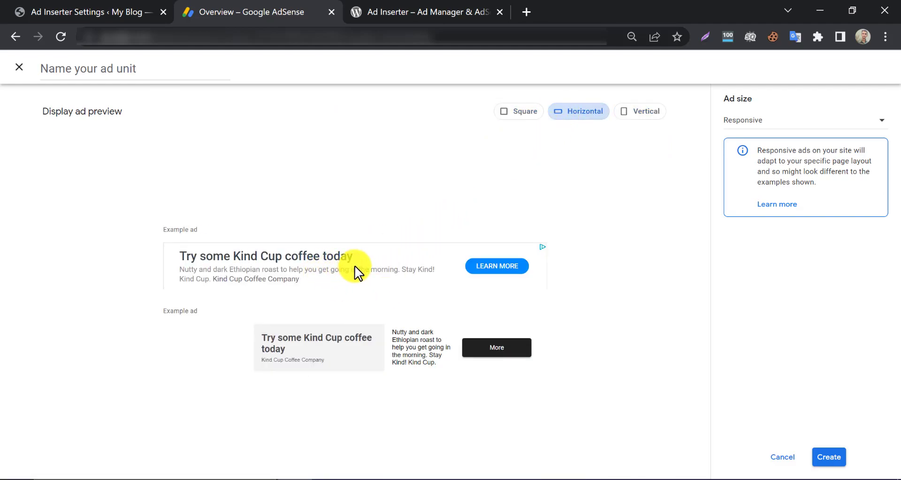
click(516, 113)
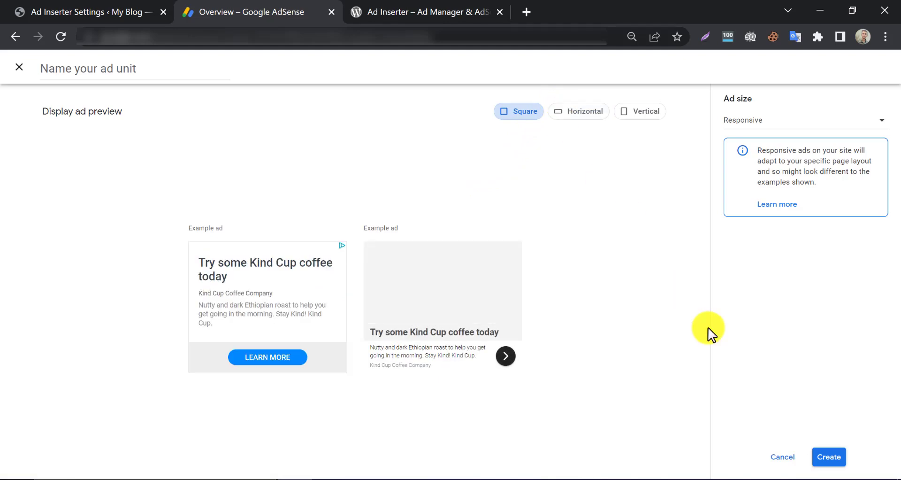
click(100, 69)
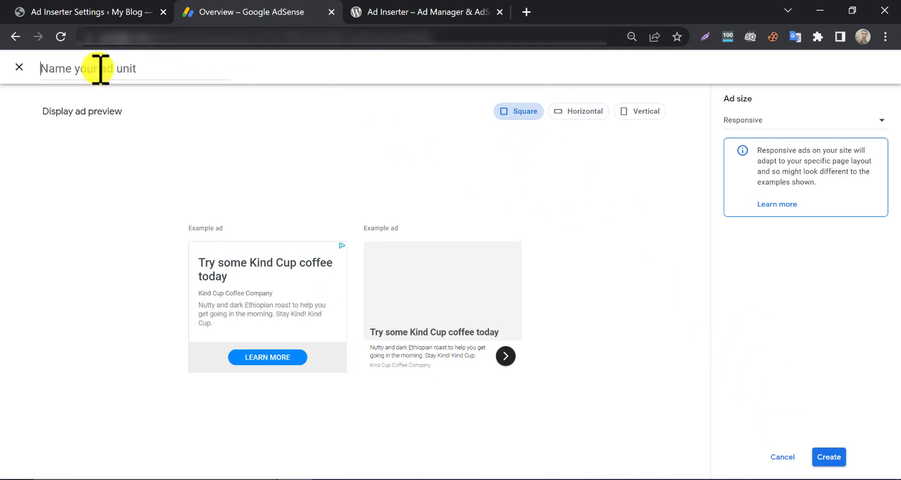
text(te)
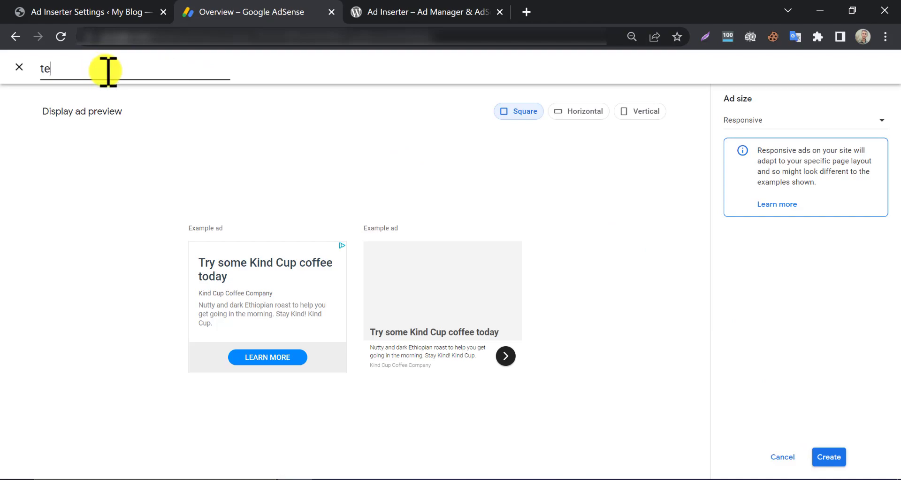
text(st 1)
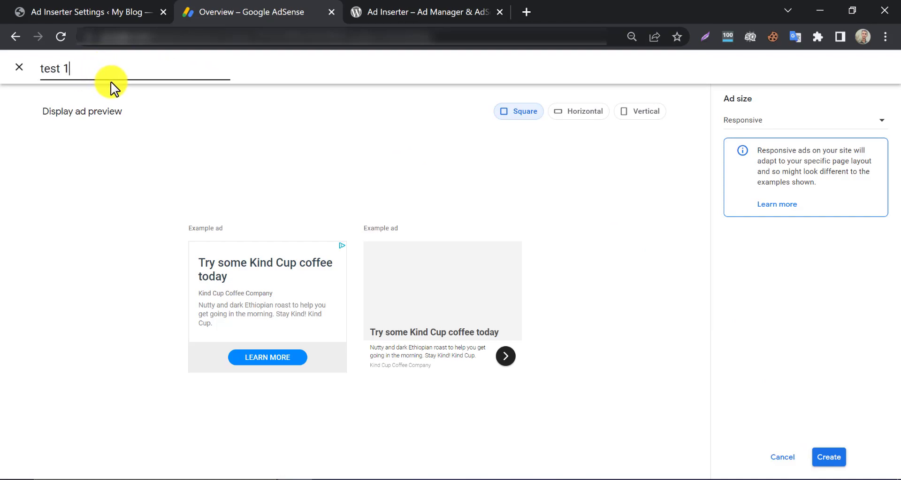
- Create the test 1 ad unit and paste its generated code into Ad Inserter's Block 1
click(826, 458)
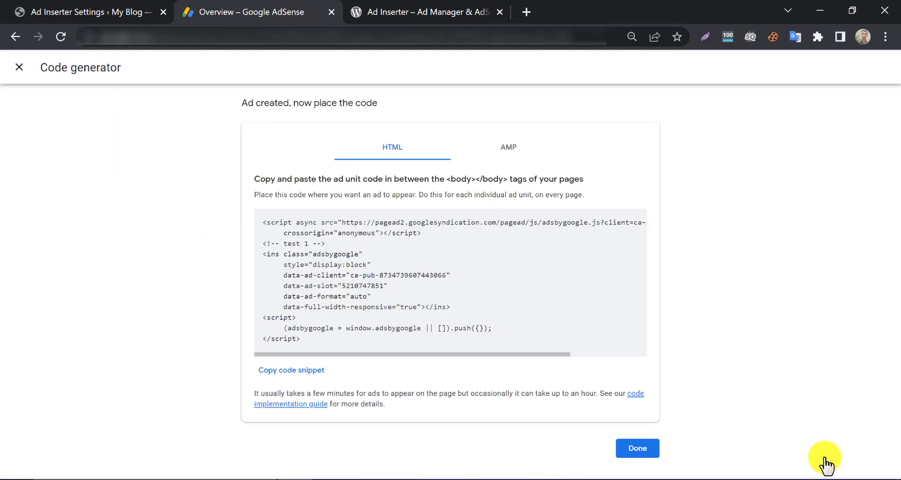
click(282, 370)
click(70, 10)
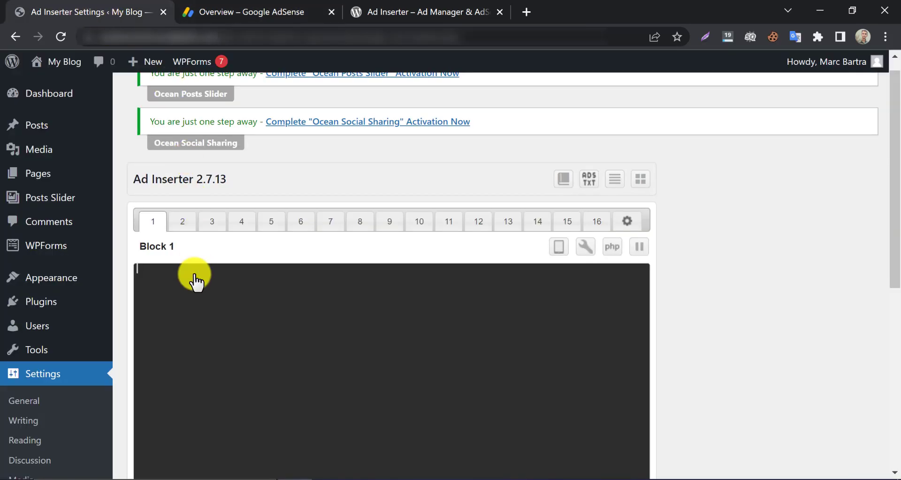
right_click(158, 291)
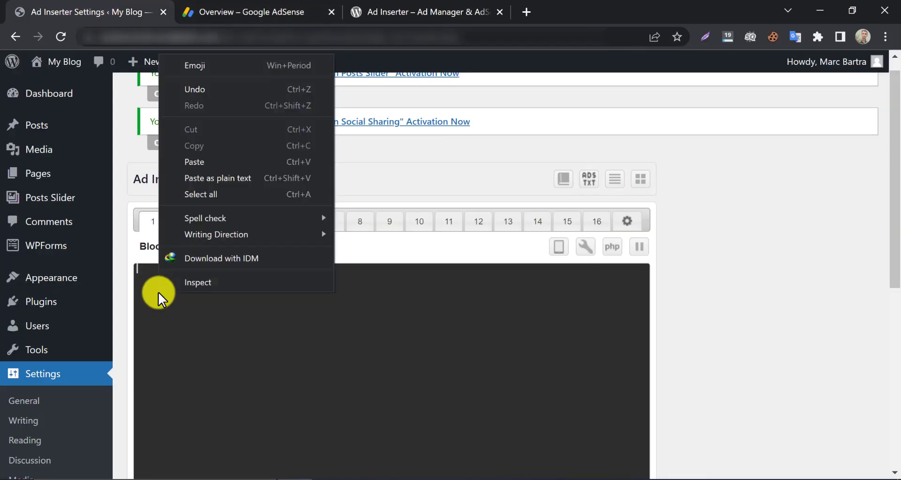
click(214, 178)
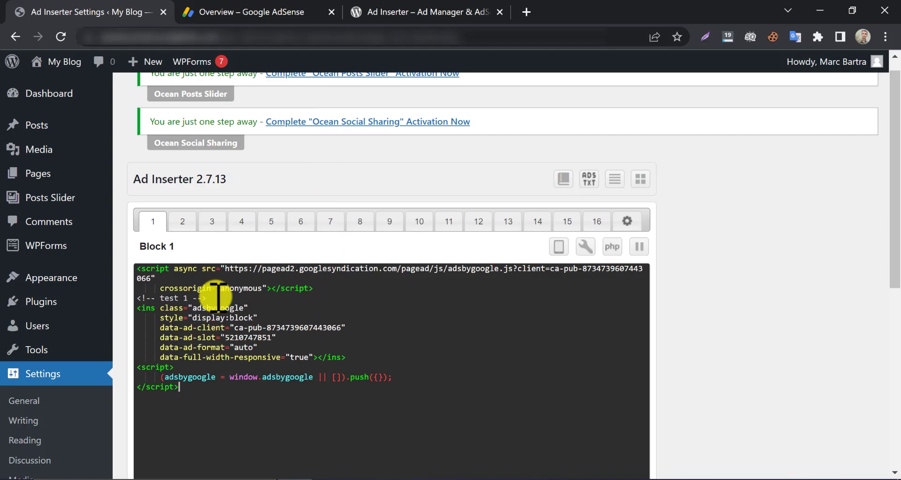
- Return to AdSense and finish, going back to the ad unit list
click(359, 10)
click(287, 10)
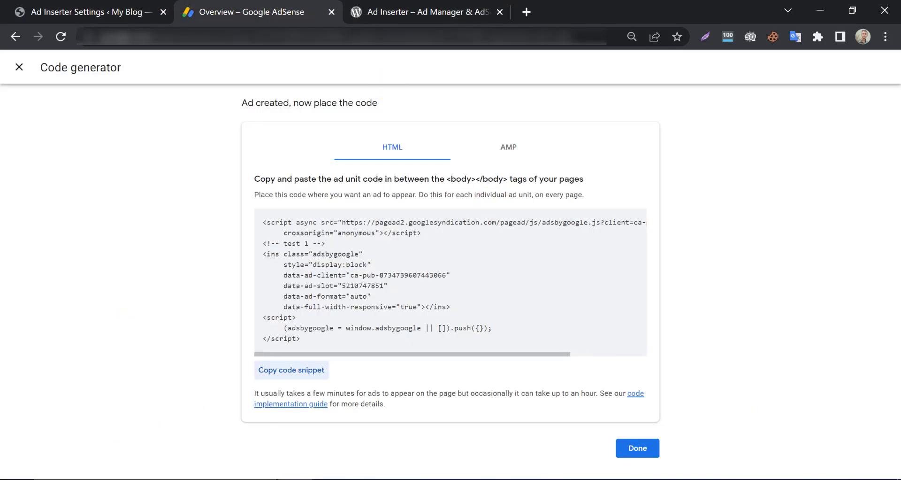
click(638, 450)
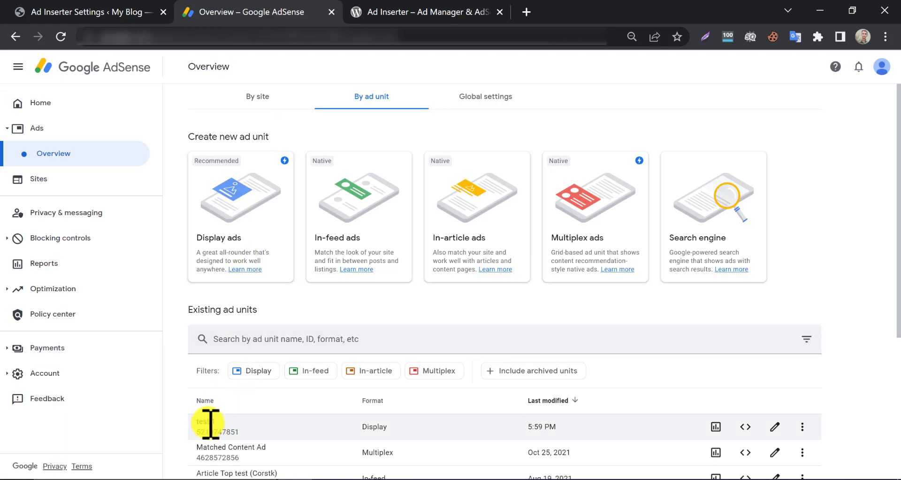
- Set Block 1's insertion to After paragraph
click(121, 6)
scroll(369, 270, down, 3)
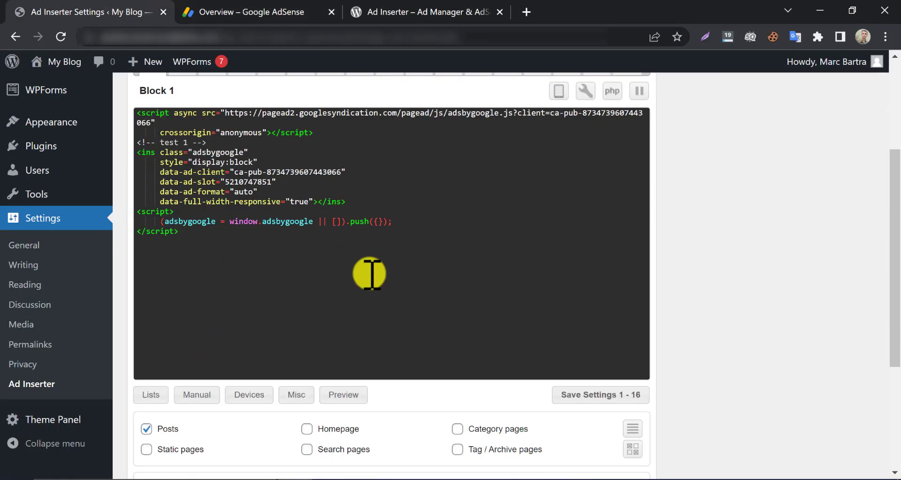
scroll(371, 273, down, 3)
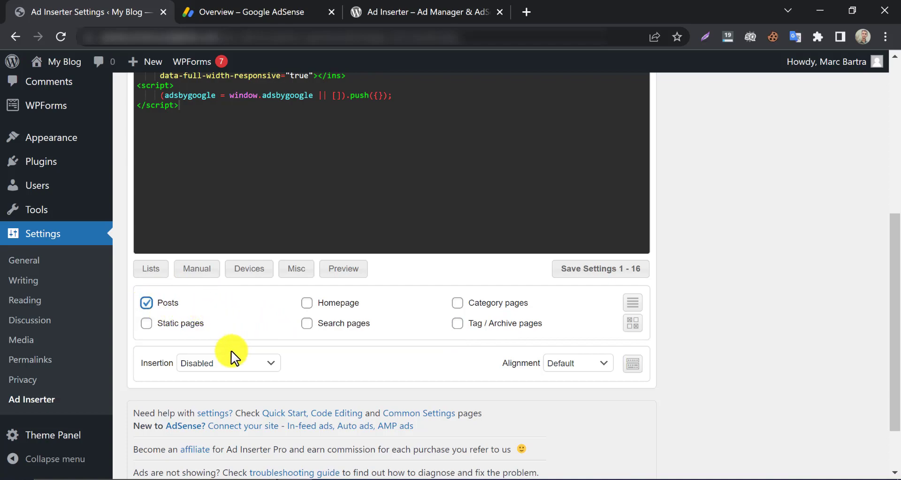
click(224, 365)
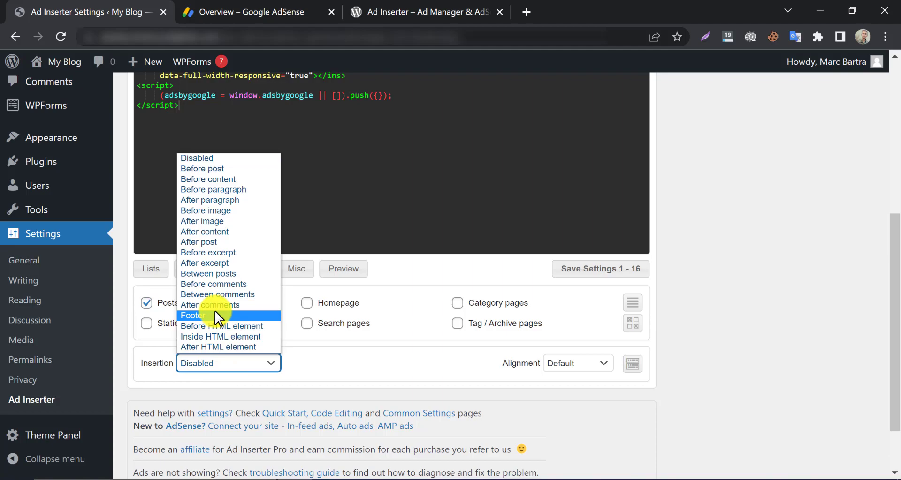
click(217, 199)
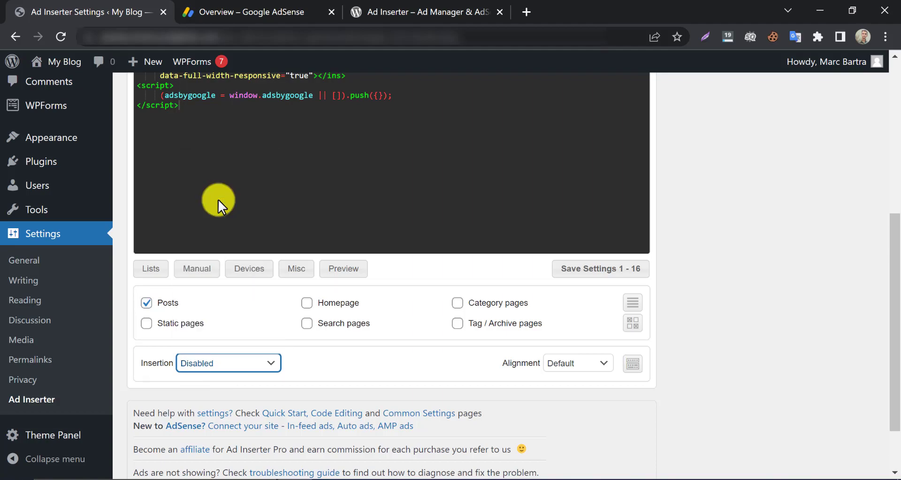
- Open the blog's front page via My Blog > Visit Site in a new tab
right_click(66, 92)
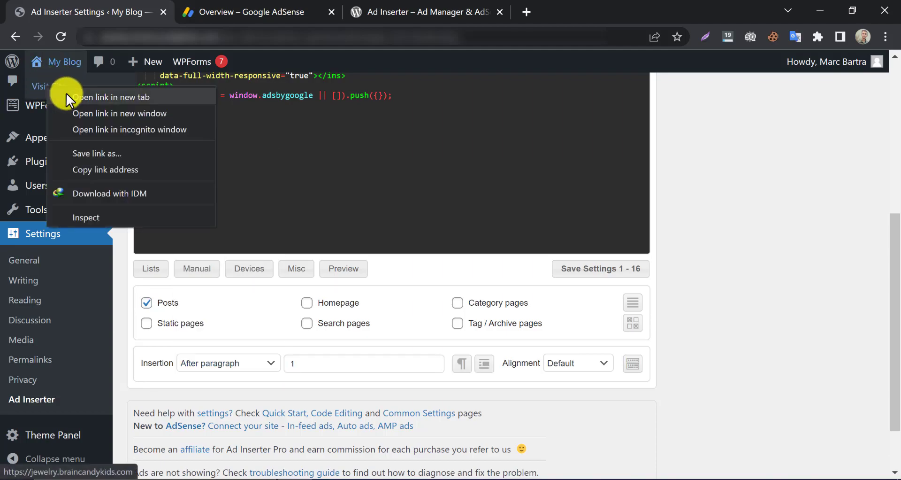
click(86, 94)
scroll(244, 237, down, 3)
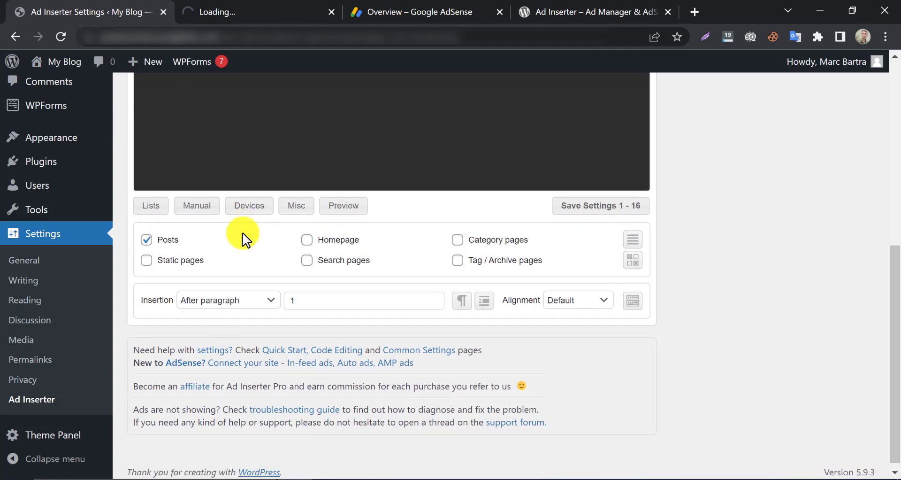
- Open the post 'Torquent per conubia nostra' to check the ad, switching back to the settings tab
click(229, 3)
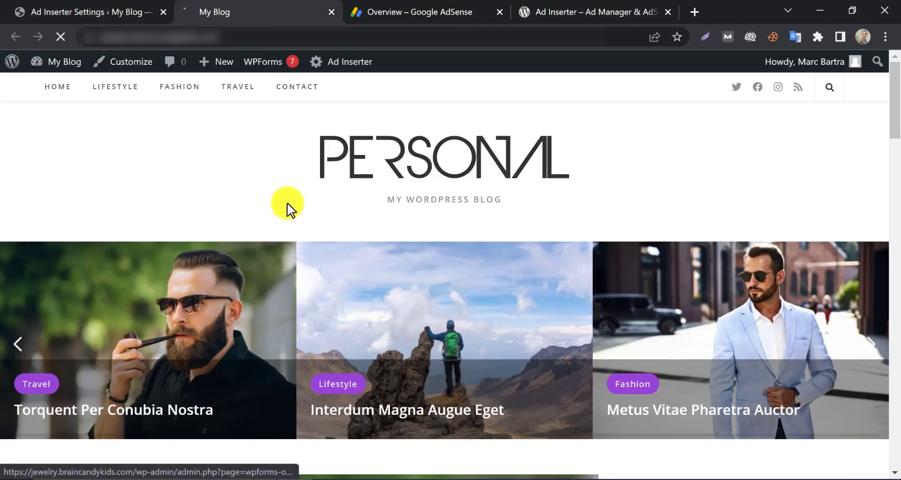
scroll(272, 300, down, 5)
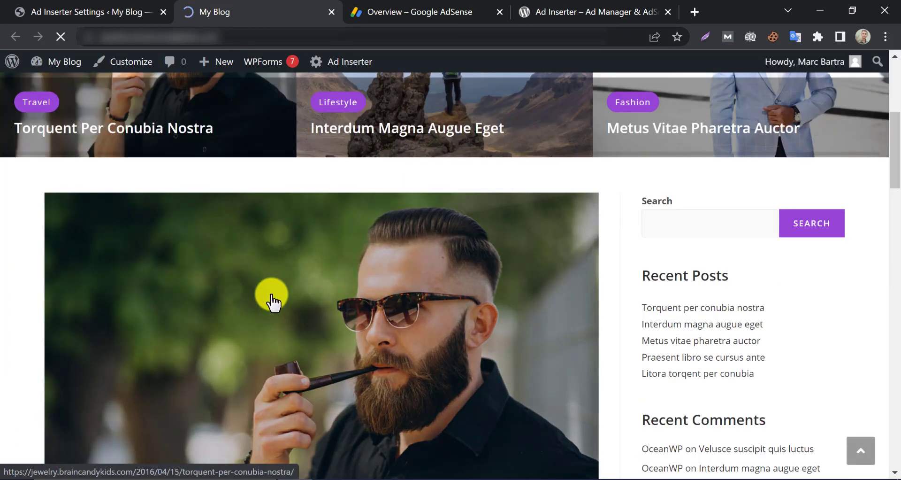
click(272, 300)
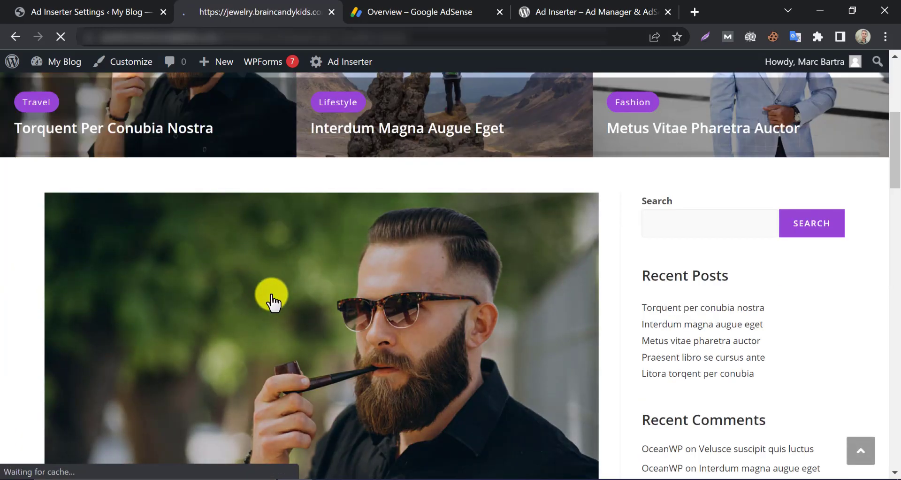
scroll(310, 286, down, 3)
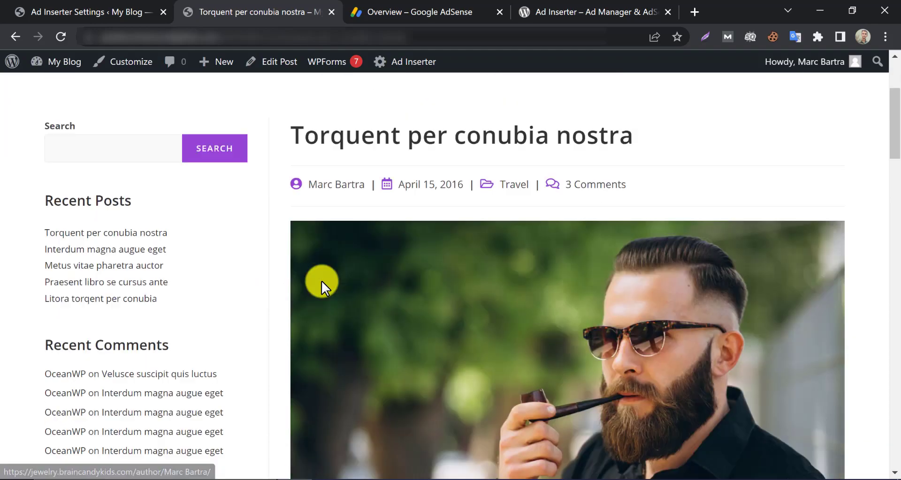
scroll(322, 284, down, 5)
scroll(322, 280, down, 3)
click(88, 11)
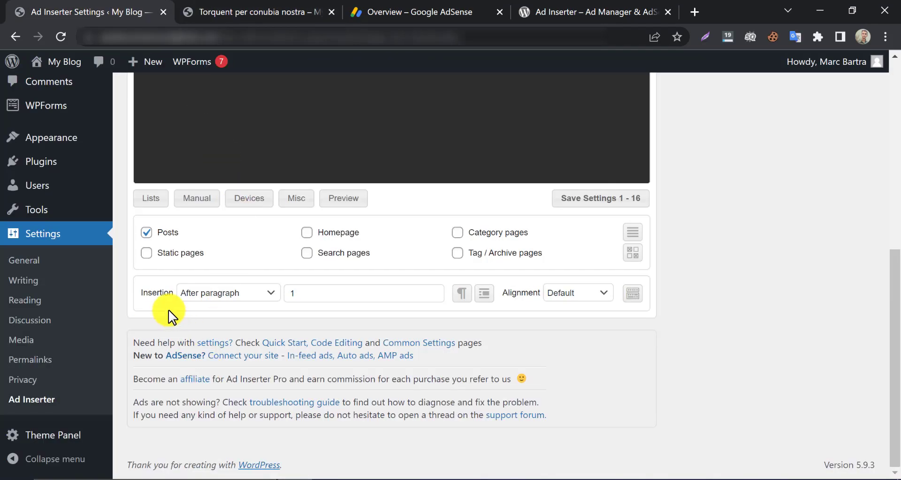
click(237, 9)
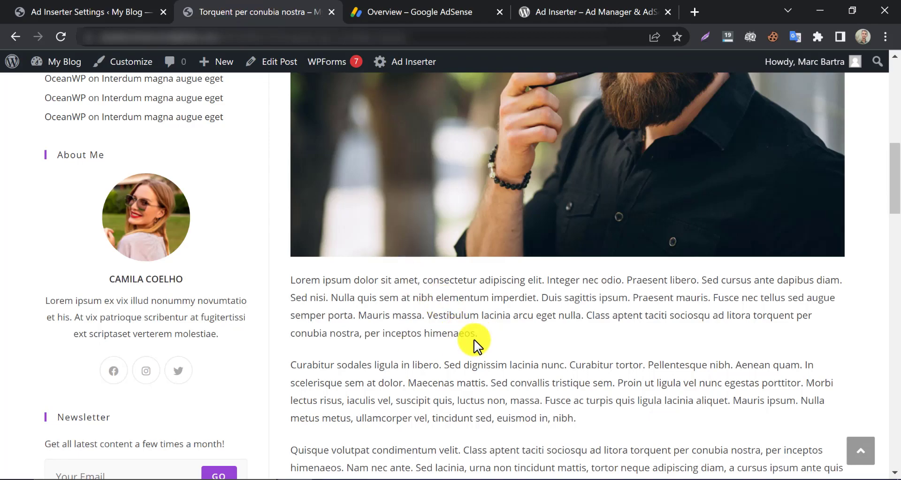
- Set Block 1's paragraph number to %2 and recheck the blog post
click(137, 6)
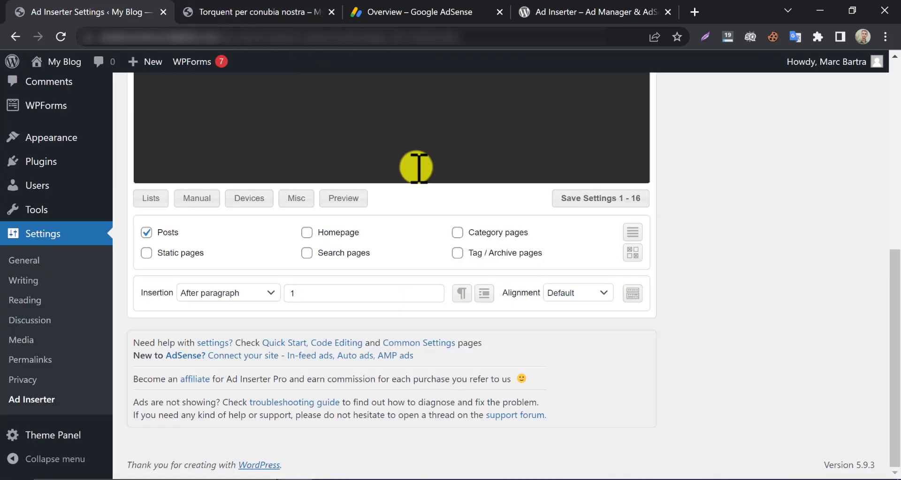
click(324, 293)
text(%2)
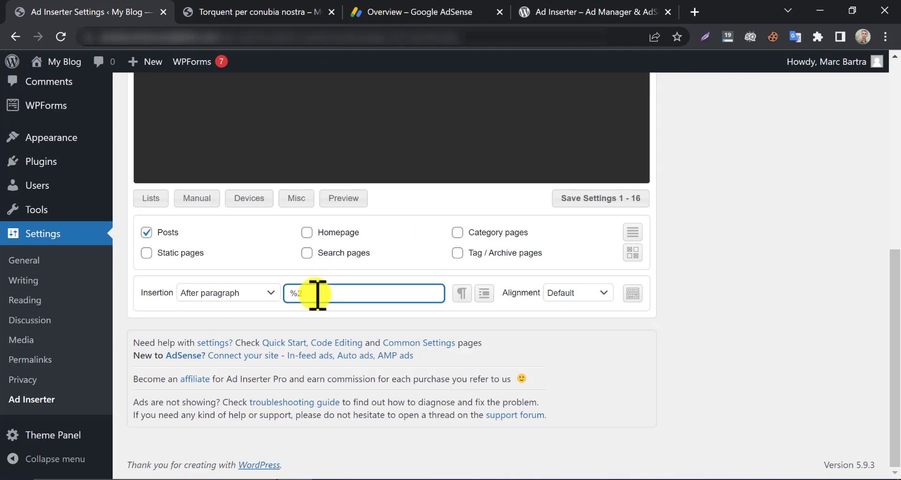
click(263, 11)
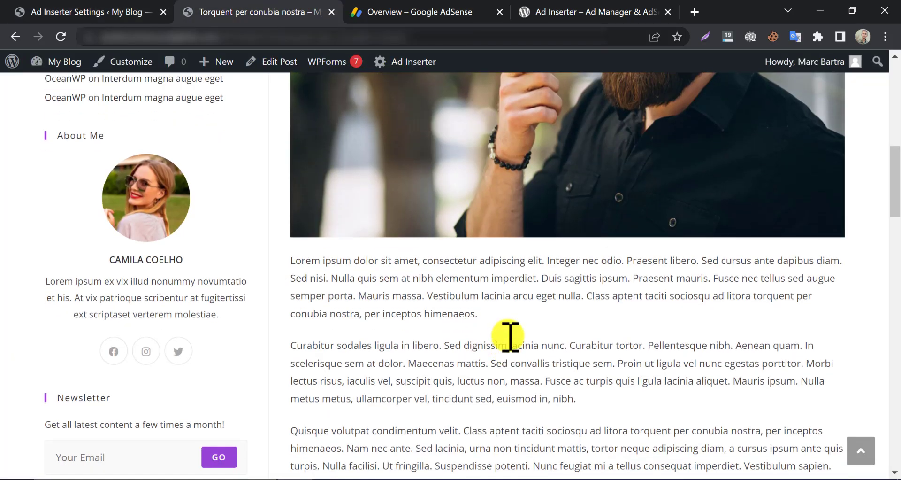
scroll(510, 335, down, 1)
scroll(569, 317, down, 1)
scroll(570, 317, down, 3)
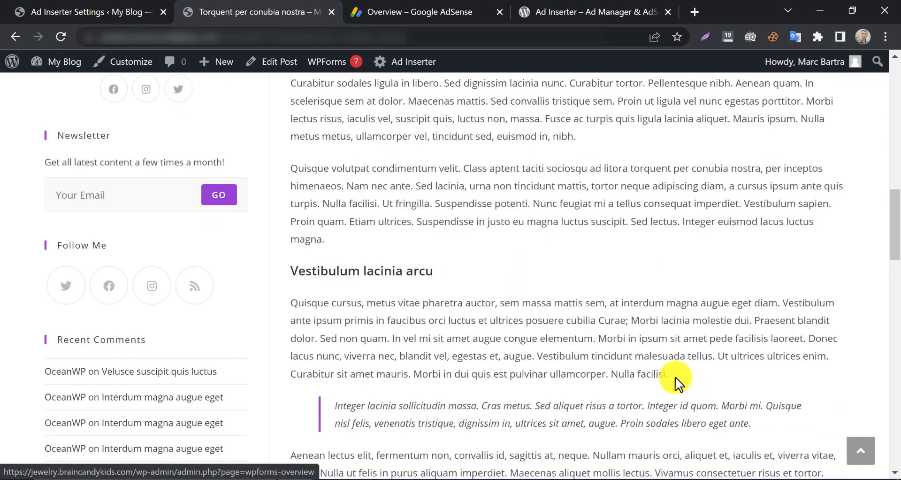
scroll(671, 375, down, 5)
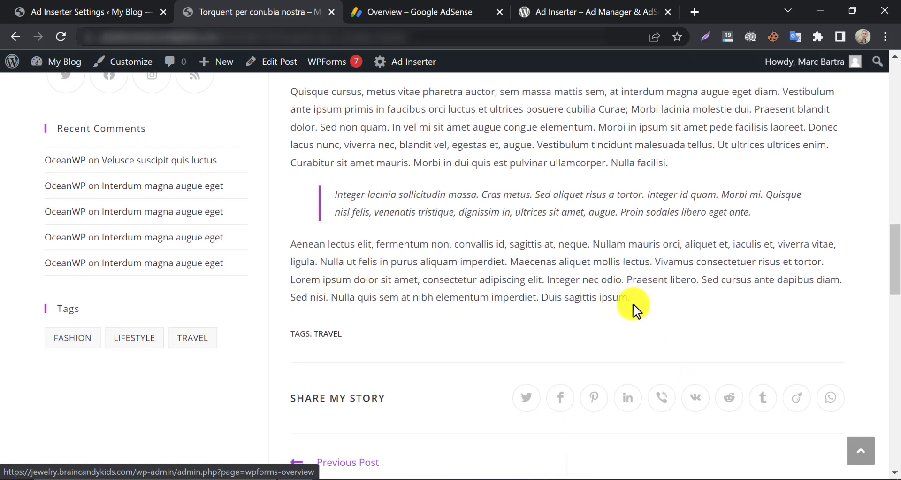
- Set Block 1's alignment to Center and confirm the settings are saved
click(127, 11)
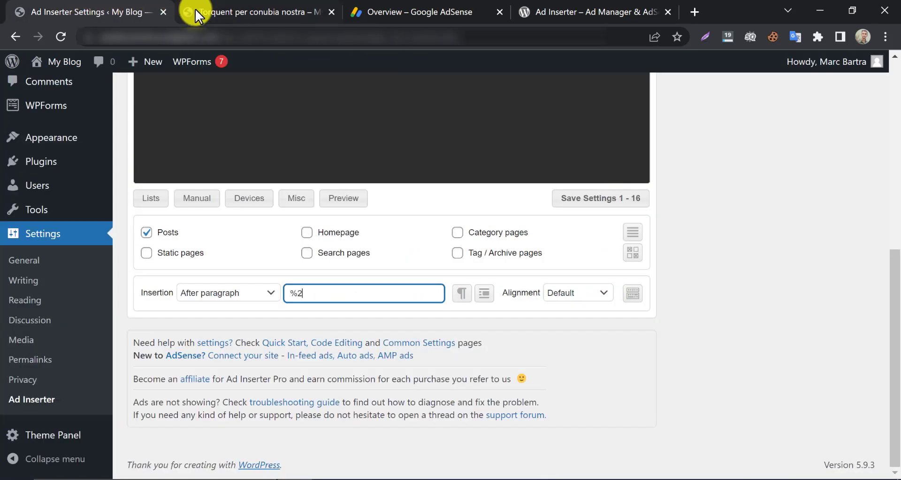
click(580, 295)
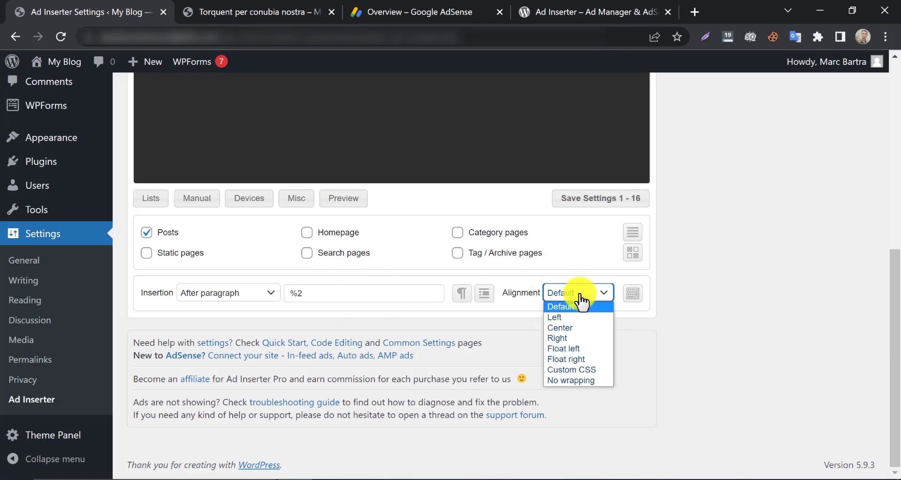
click(564, 328)
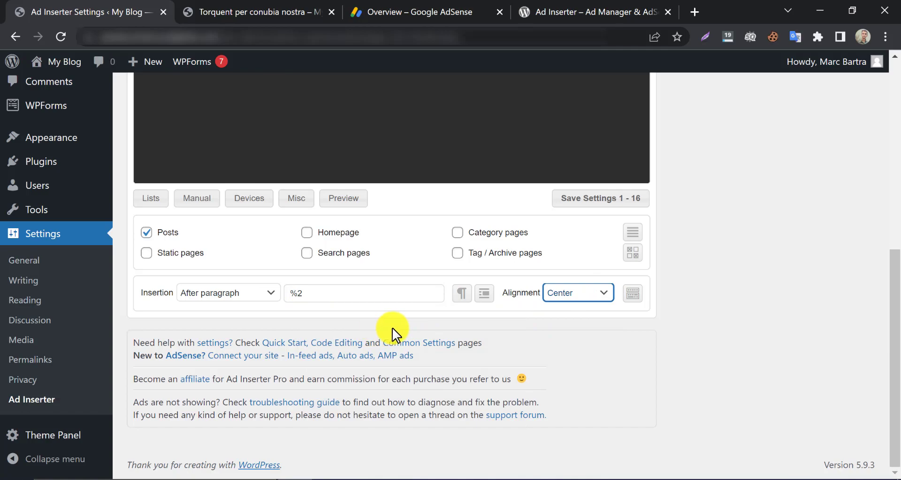
scroll(525, 323, up, 1)
click(582, 265)
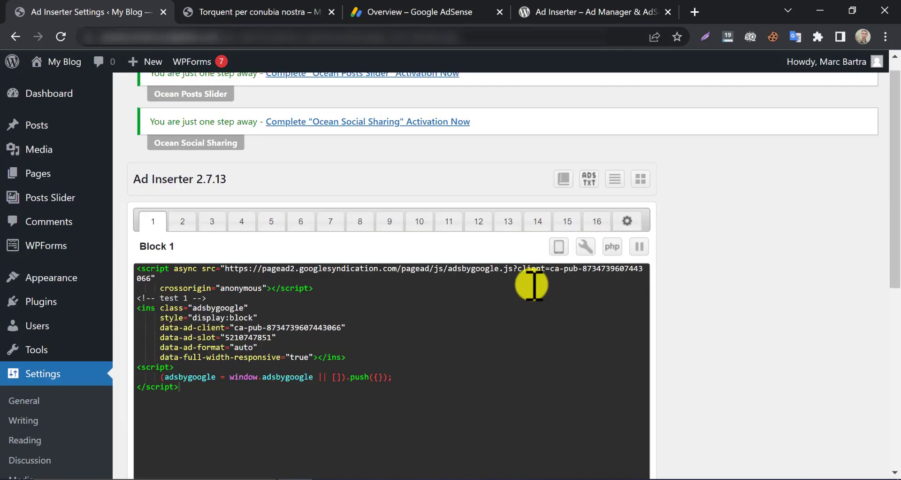
scroll(506, 289, down, 5)
scroll(452, 296, up, 6)
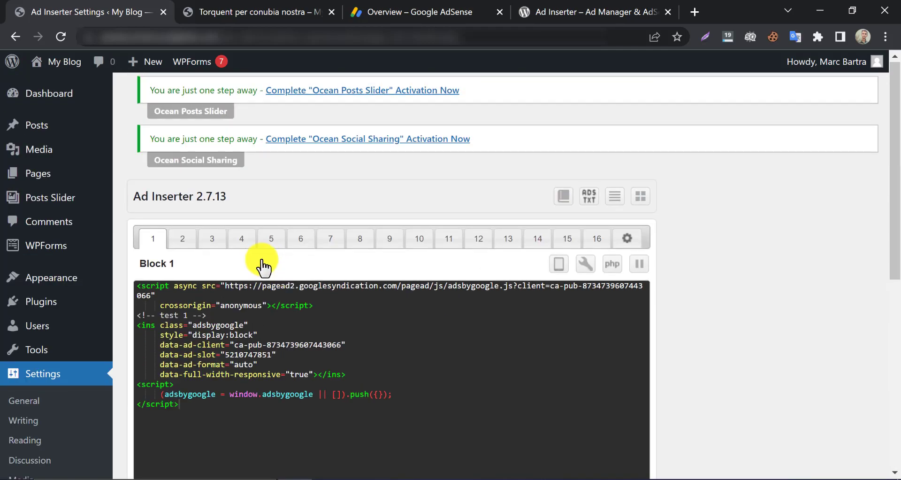
scroll(583, 241, down, 3)
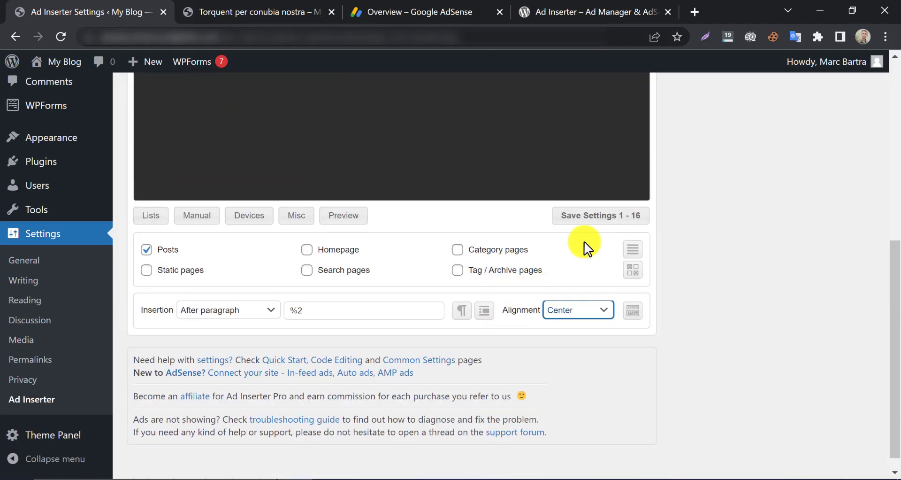
- Save Block 1's AdSense code with its every-2-paragraphs, centered, posts-only placement
click(578, 219)
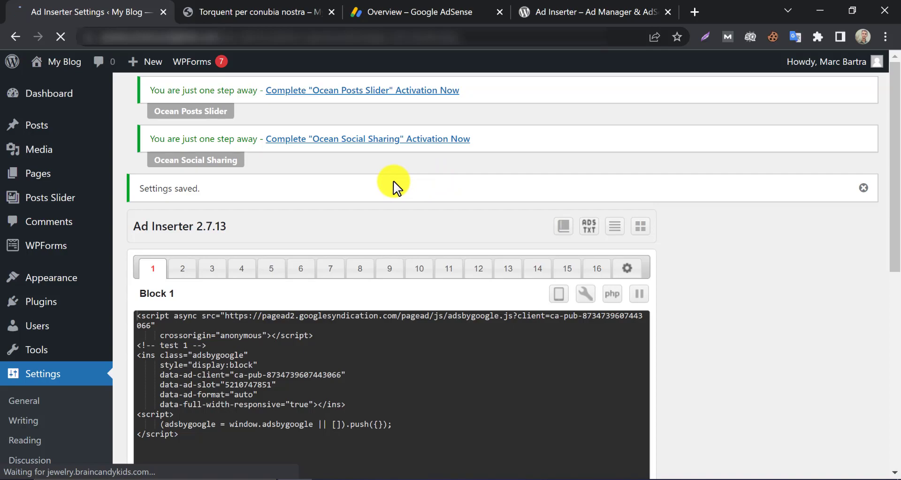
scroll(392, 180, down, 4)
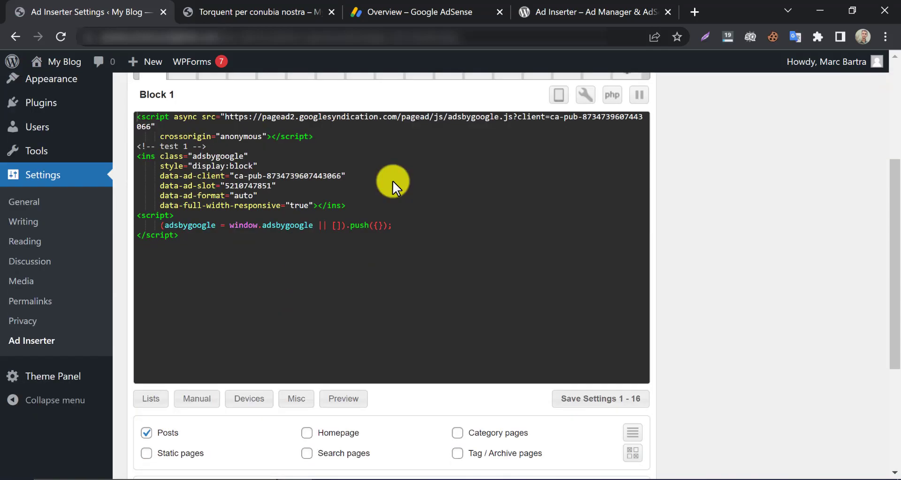
scroll(393, 180, down, 3)
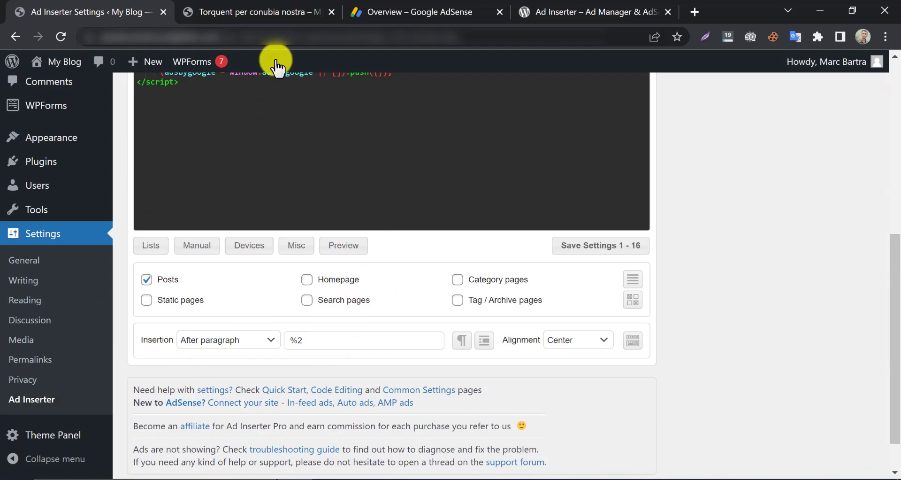
- Reload the 'Torquent per conubia nostra' post and scroll through it to check the ad placement
click(209, 10)
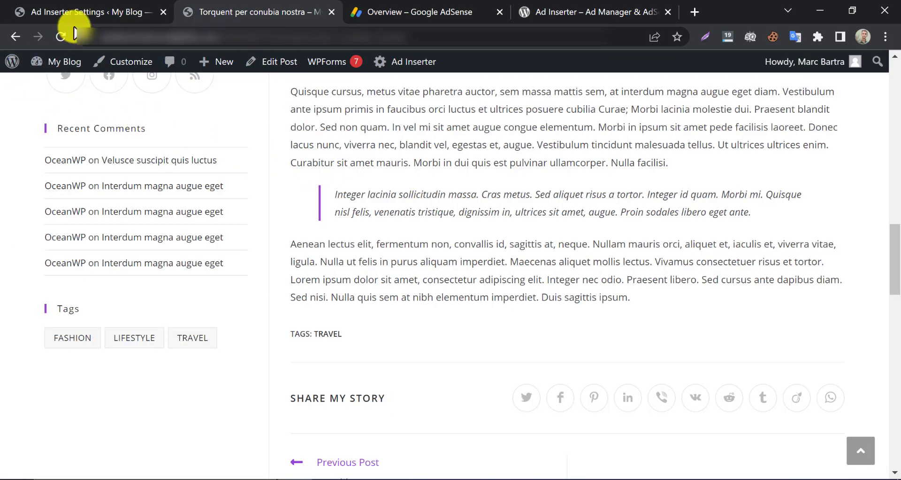
click(61, 36)
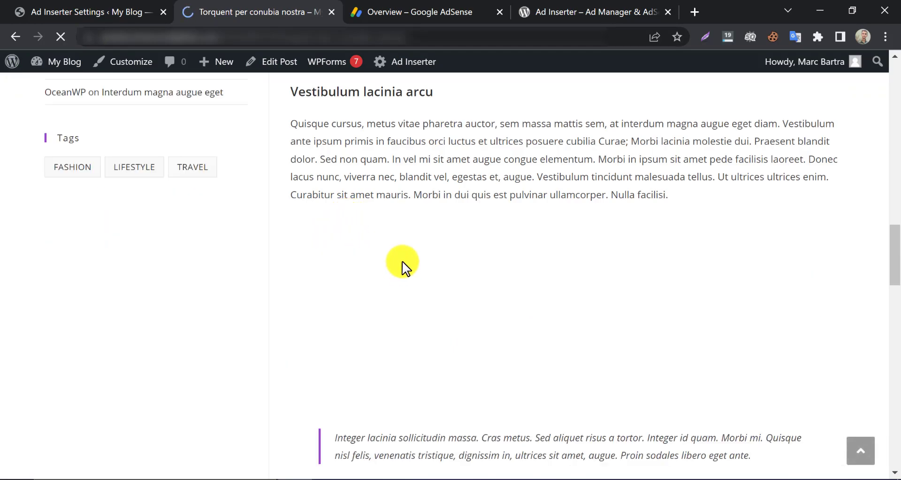
scroll(399, 262, up, 8)
scroll(399, 262, up, 4)
scroll(398, 262, up, 2)
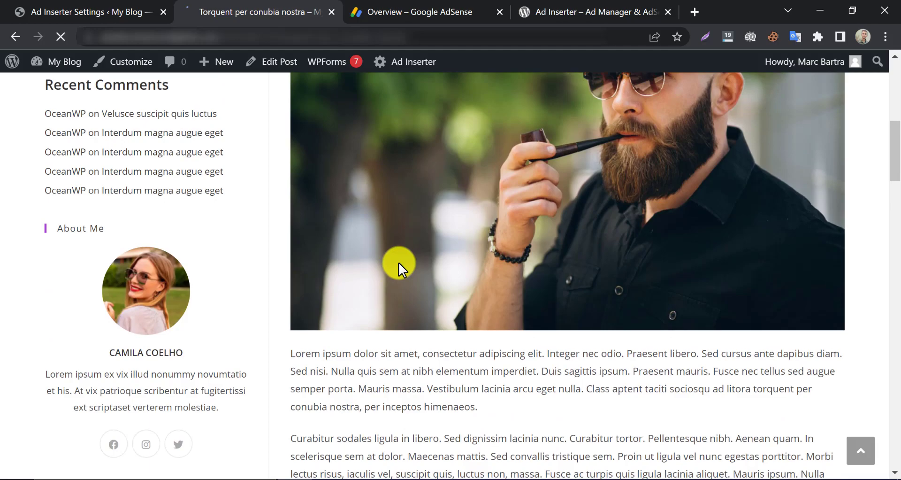
scroll(398, 262, up, 5)
scroll(399, 262, down, 6)
scroll(399, 262, down, 3)
scroll(399, 262, down, 2)
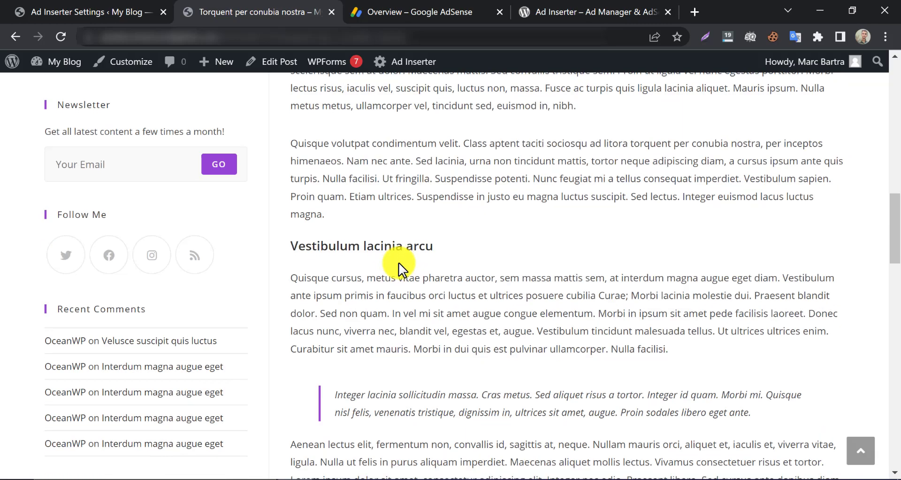
scroll(398, 262, down, 5)
scroll(398, 262, up, 7)
scroll(398, 261, up, 5)
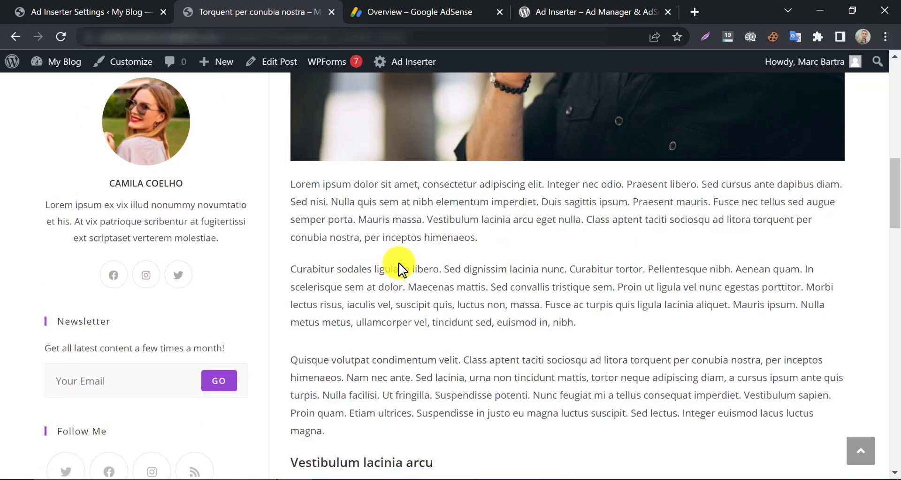
scroll(398, 262, up, 3)
scroll(388, 255, down, 5)
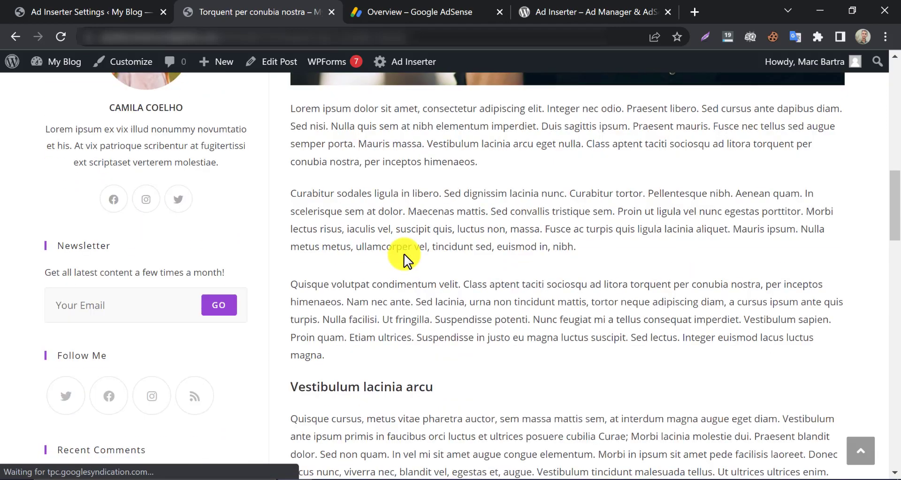
- Reload the post again and confirm the centered ad area after the second paragraph
click(63, 40)
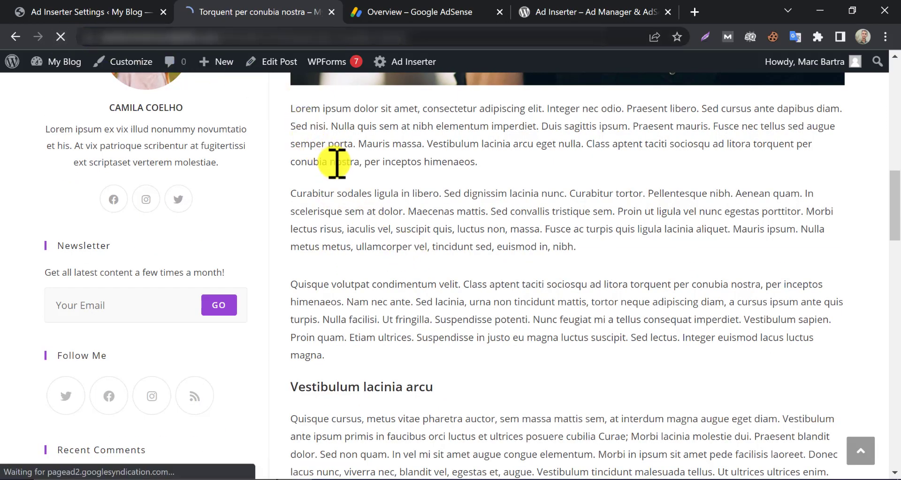
scroll(393, 235, down, 2)
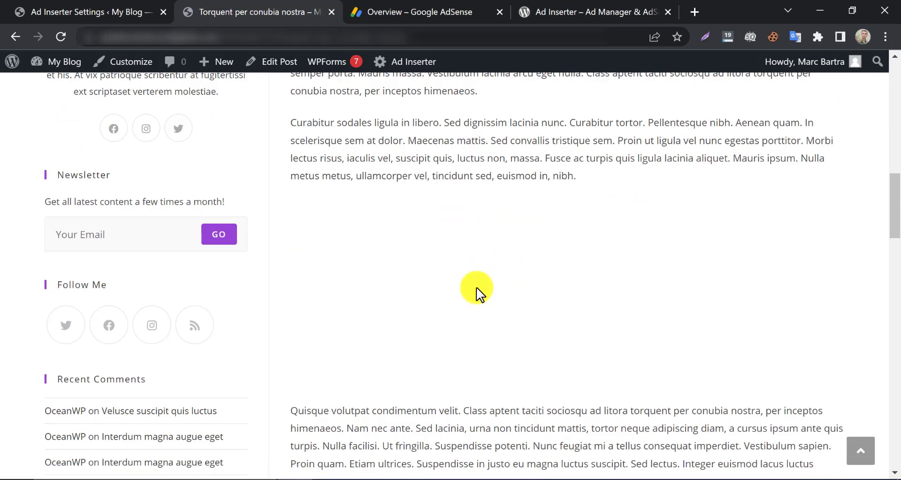
scroll(368, 314, down, 5)
scroll(369, 312, down, 3)
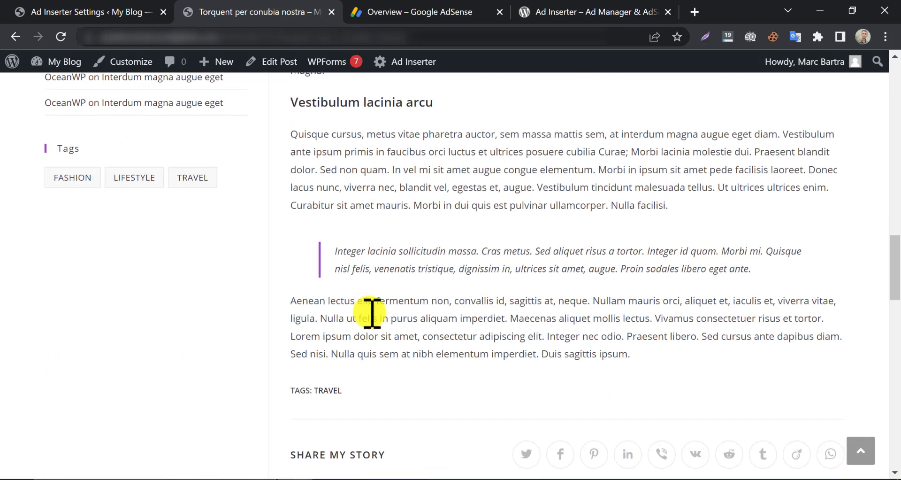
scroll(369, 312, up, 9)
scroll(370, 313, up, 6)
scroll(370, 312, up, 1)
scroll(370, 309, up, 2)
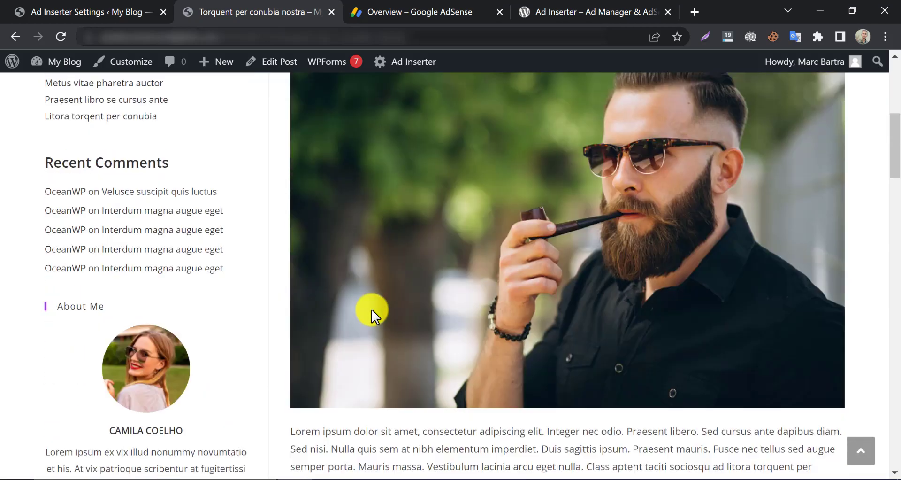